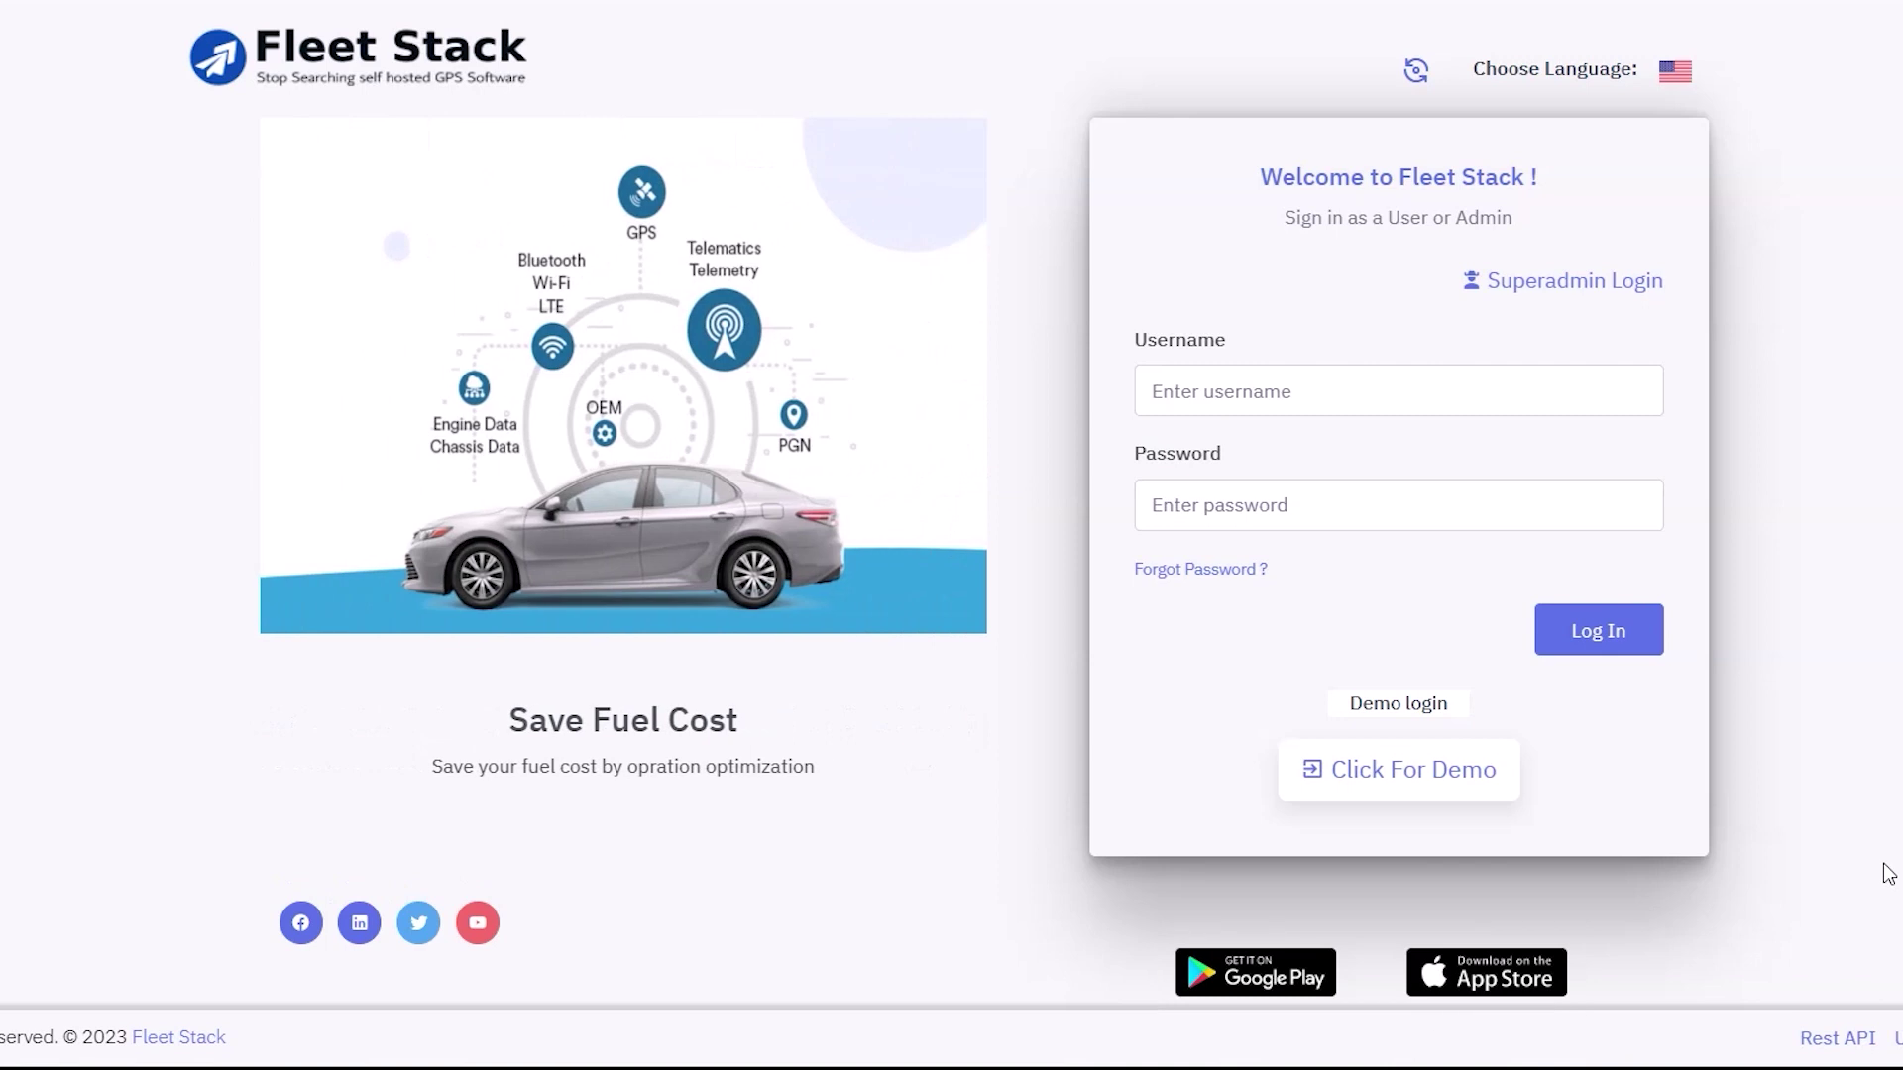
- Switch from the user login to the Super Admin Application sign-in page
click(1575, 287)
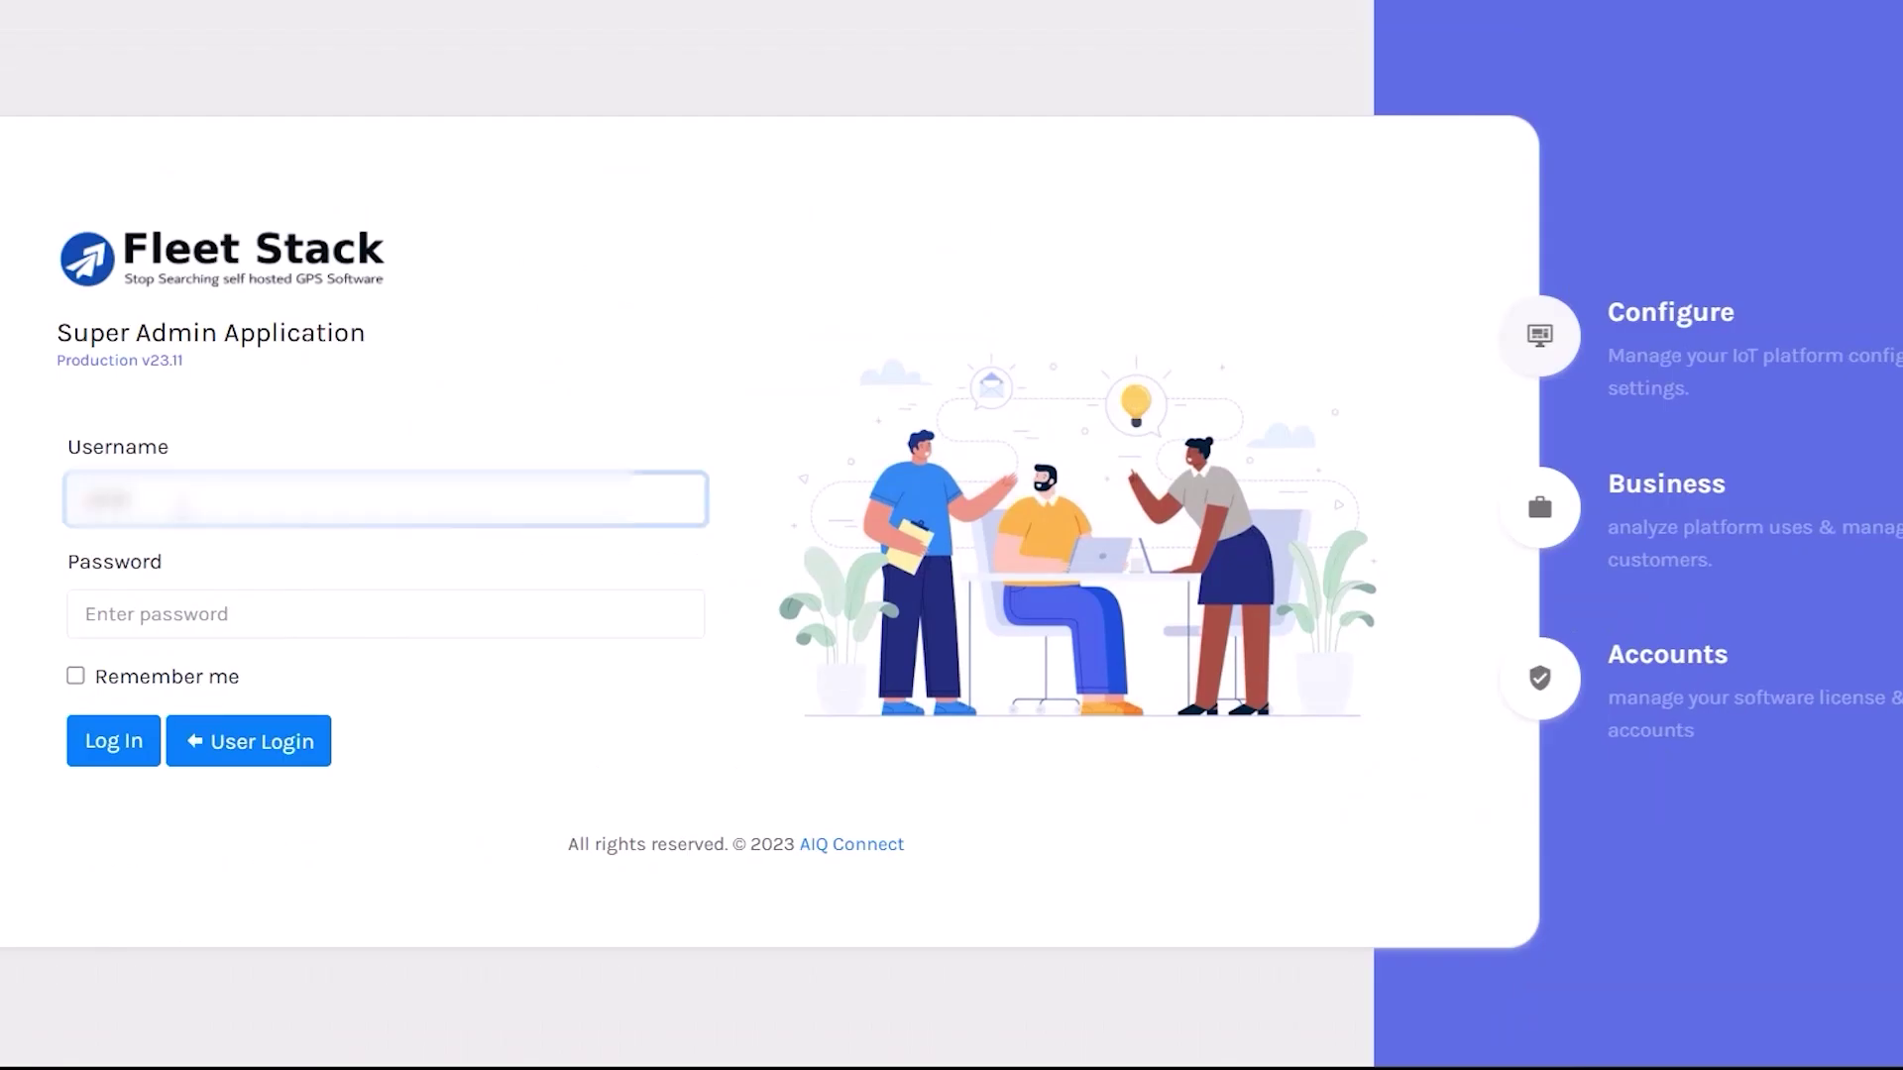
- Log in to the super admin panel with the super admin password
click(132, 612)
text(•••••)
click(124, 734)
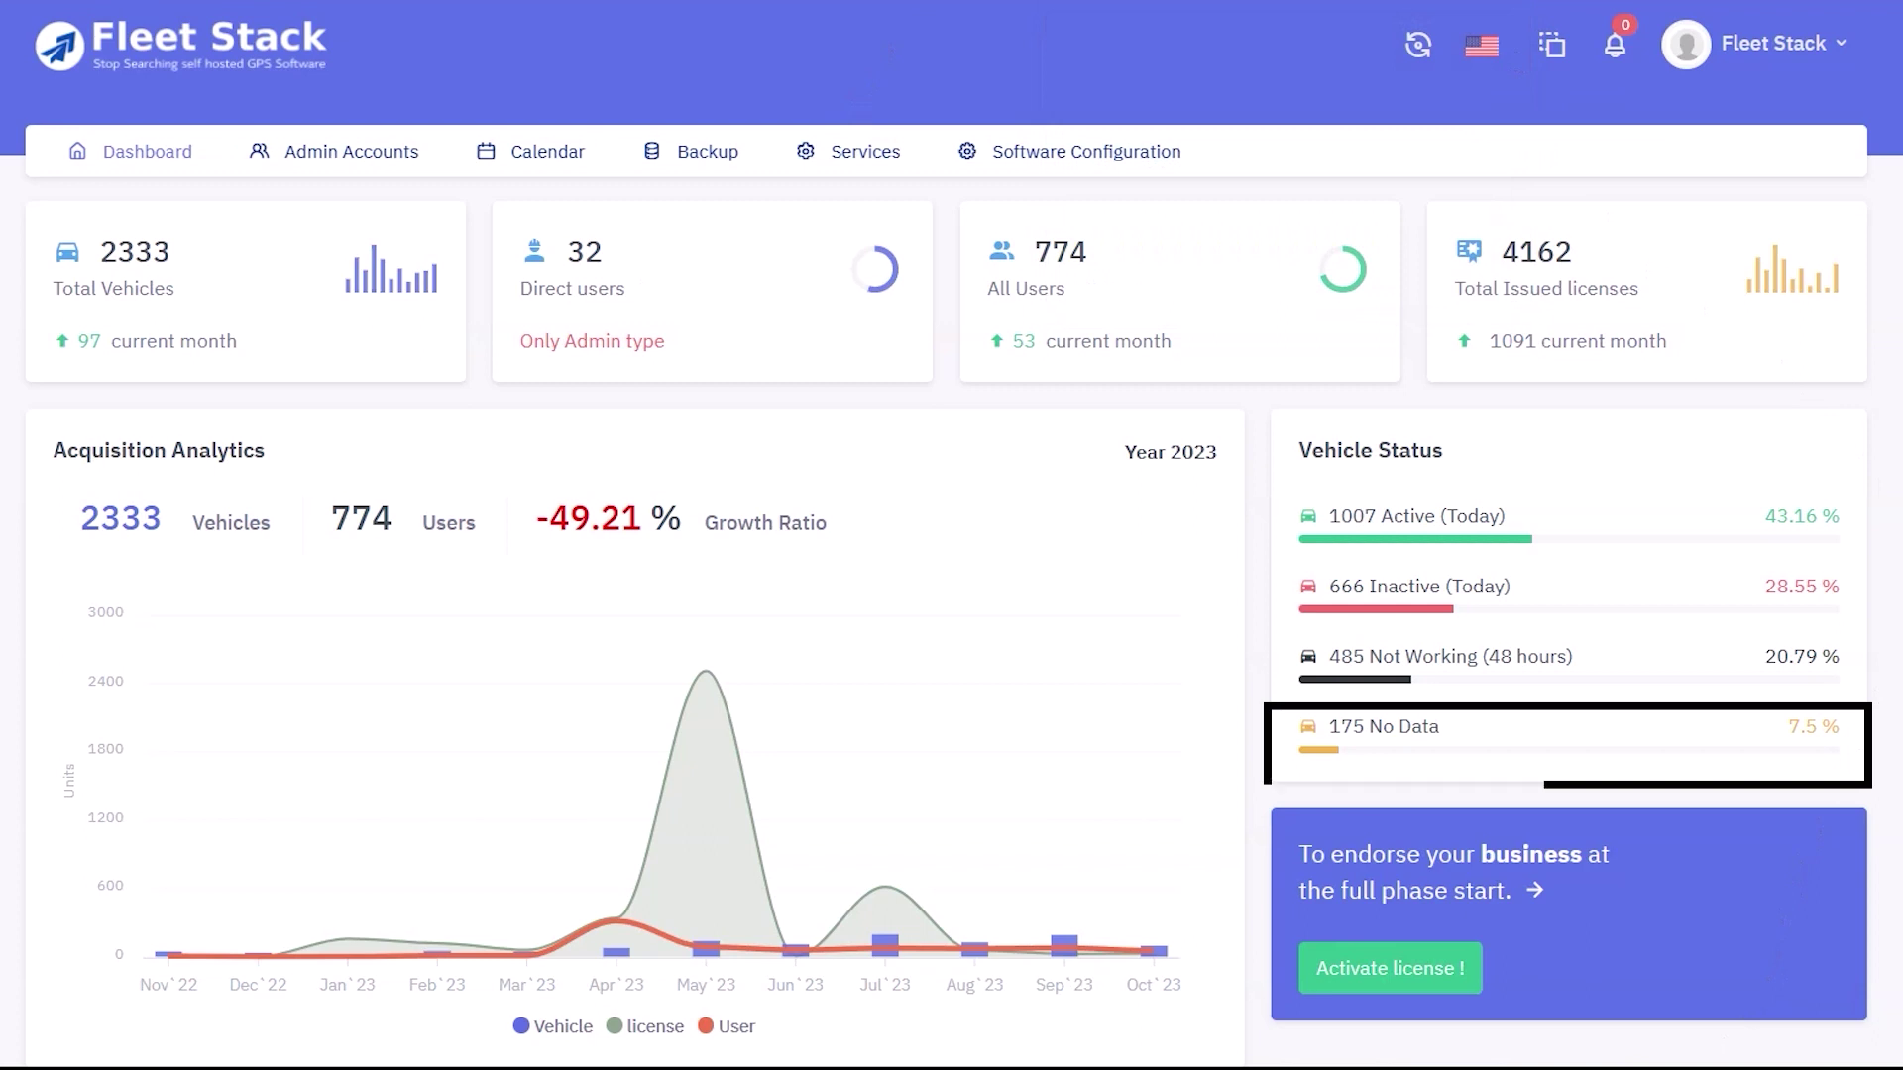
- Show the Administrator Accounts table and look at the empty '+ Administrator' form
click(301, 166)
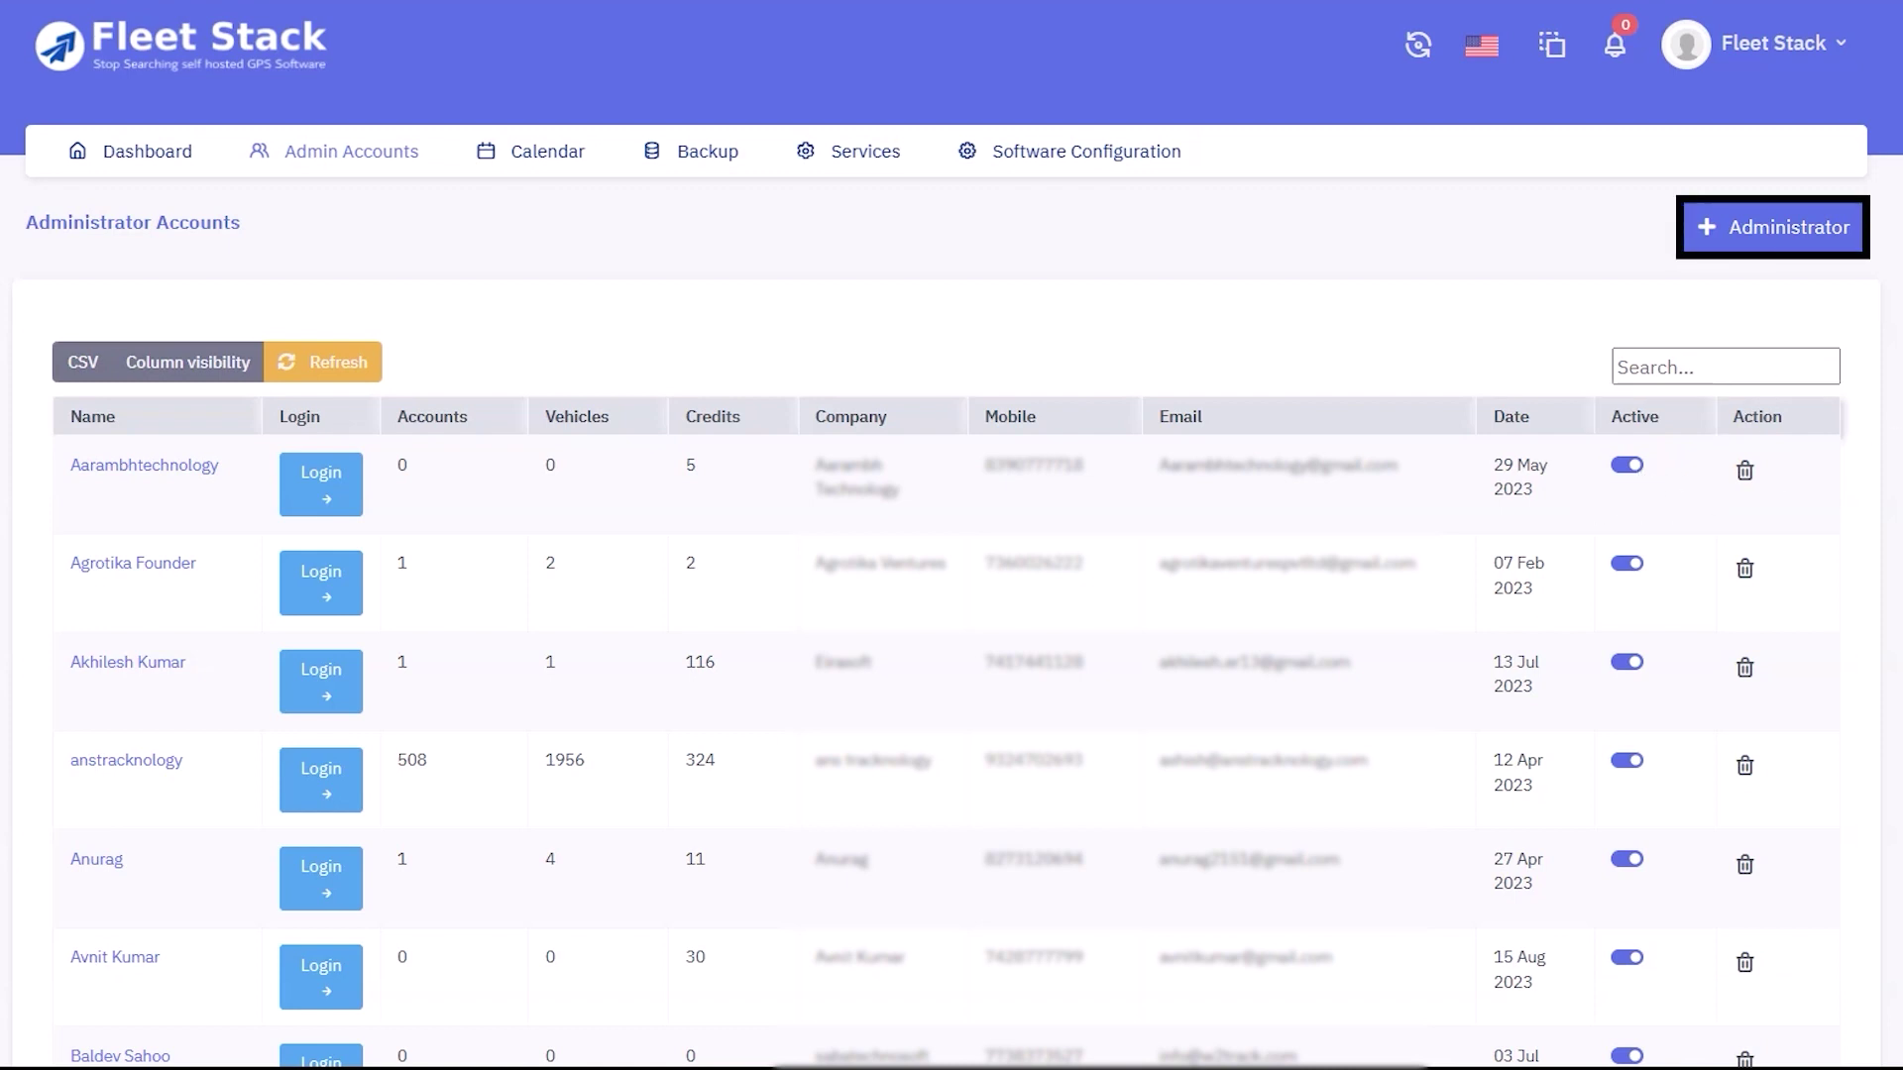
click(1812, 236)
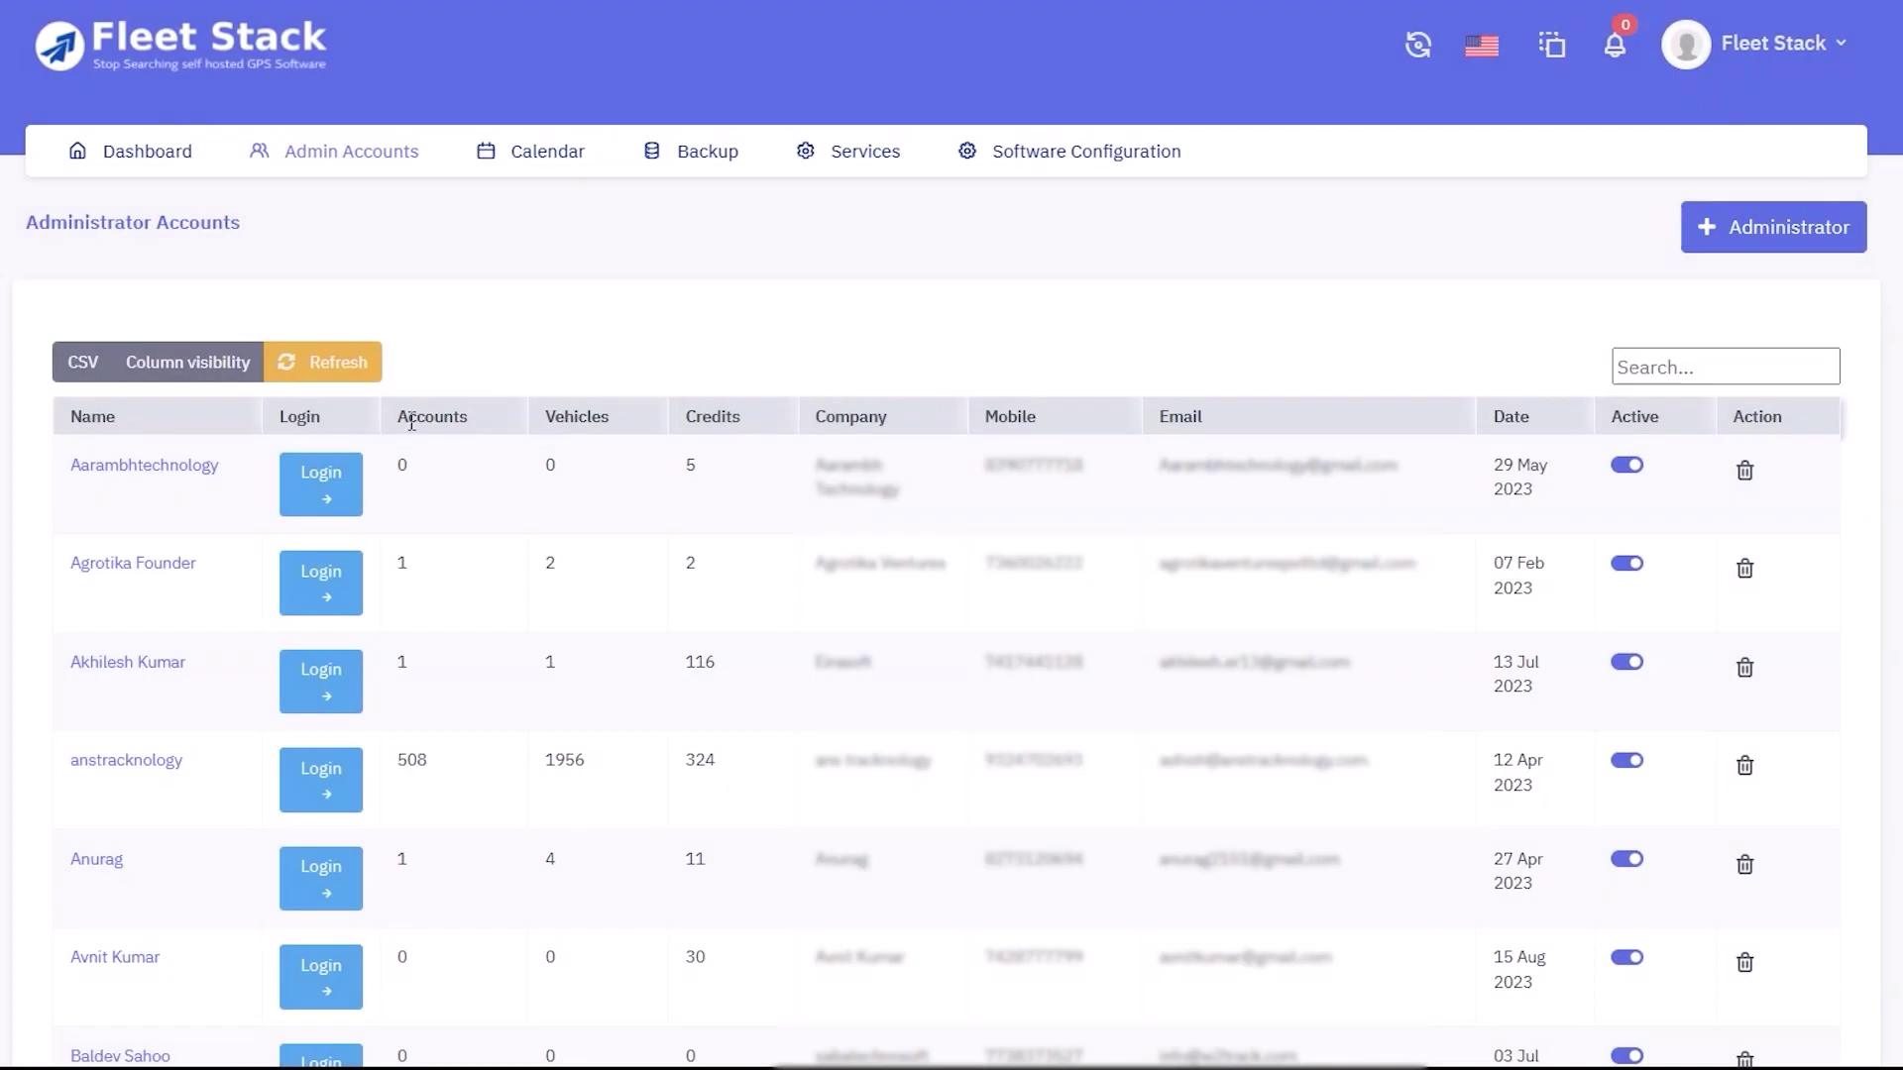
click(139, 471)
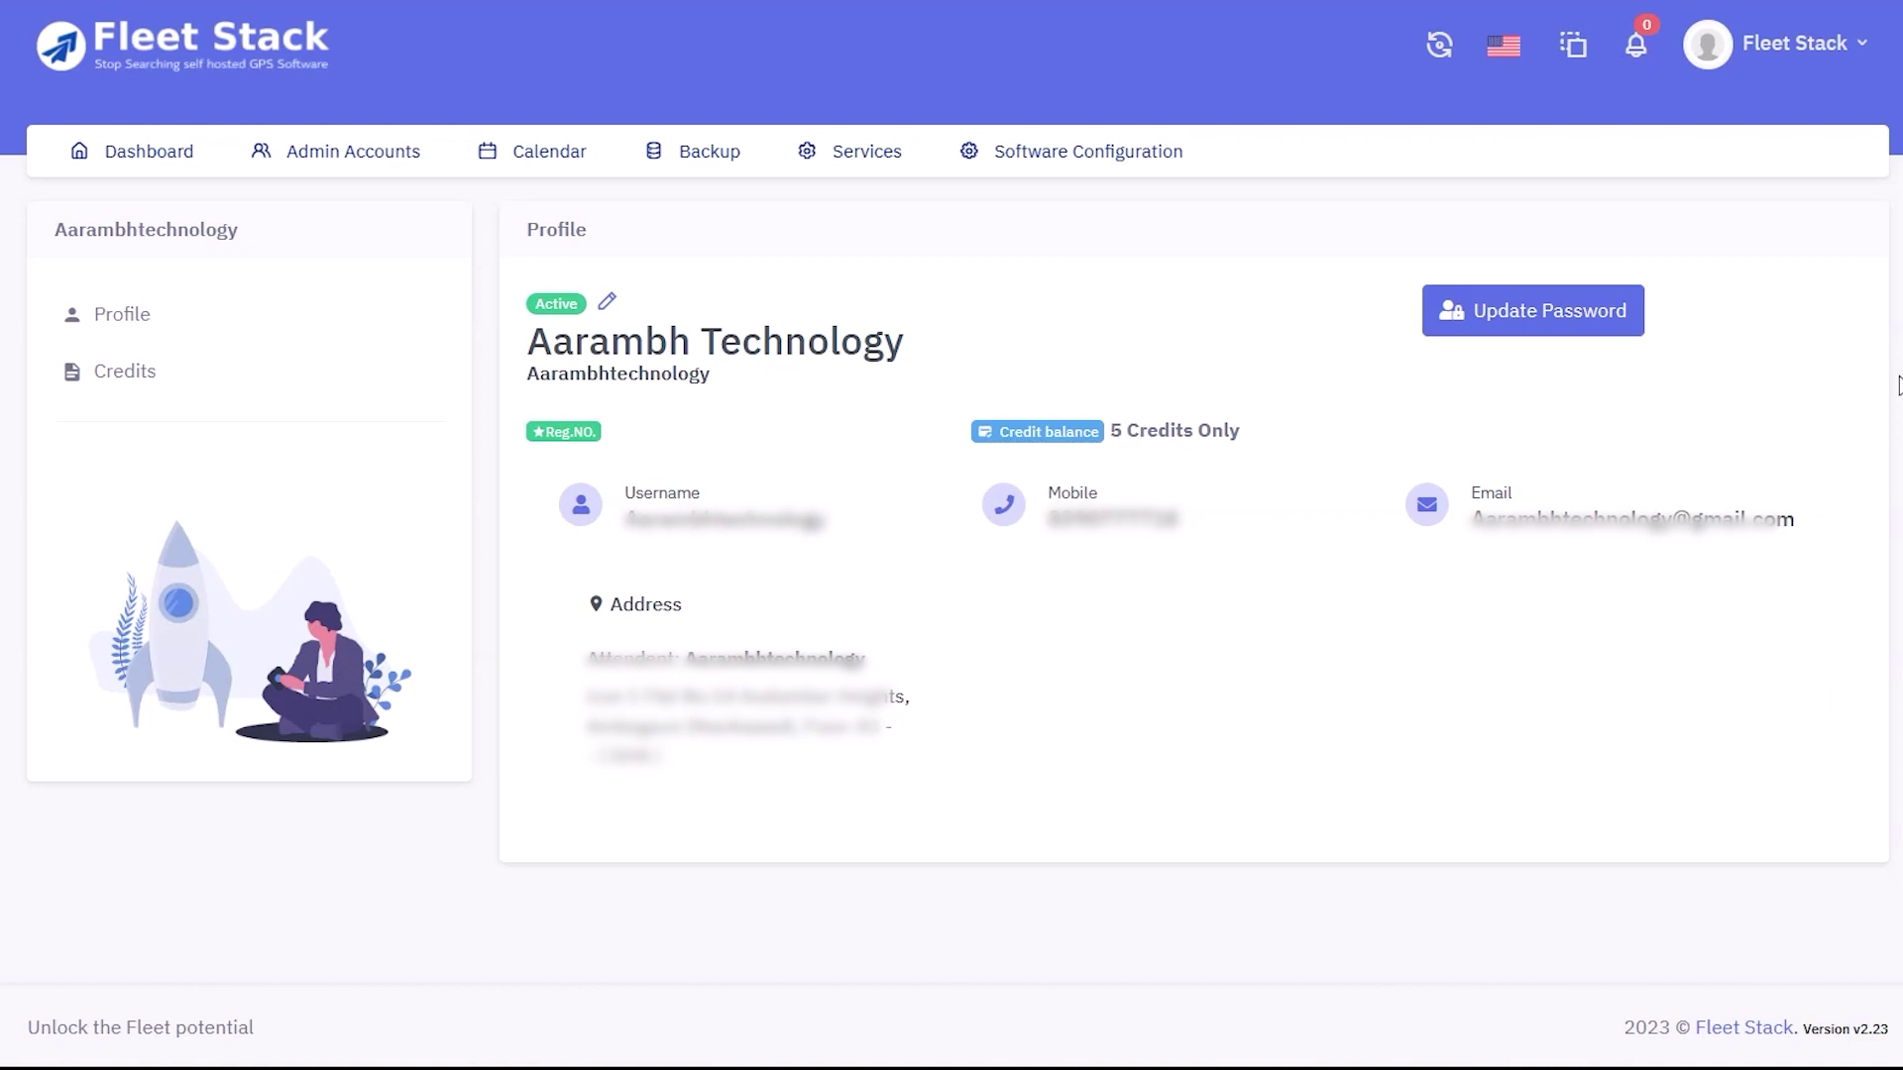
click(1563, 327)
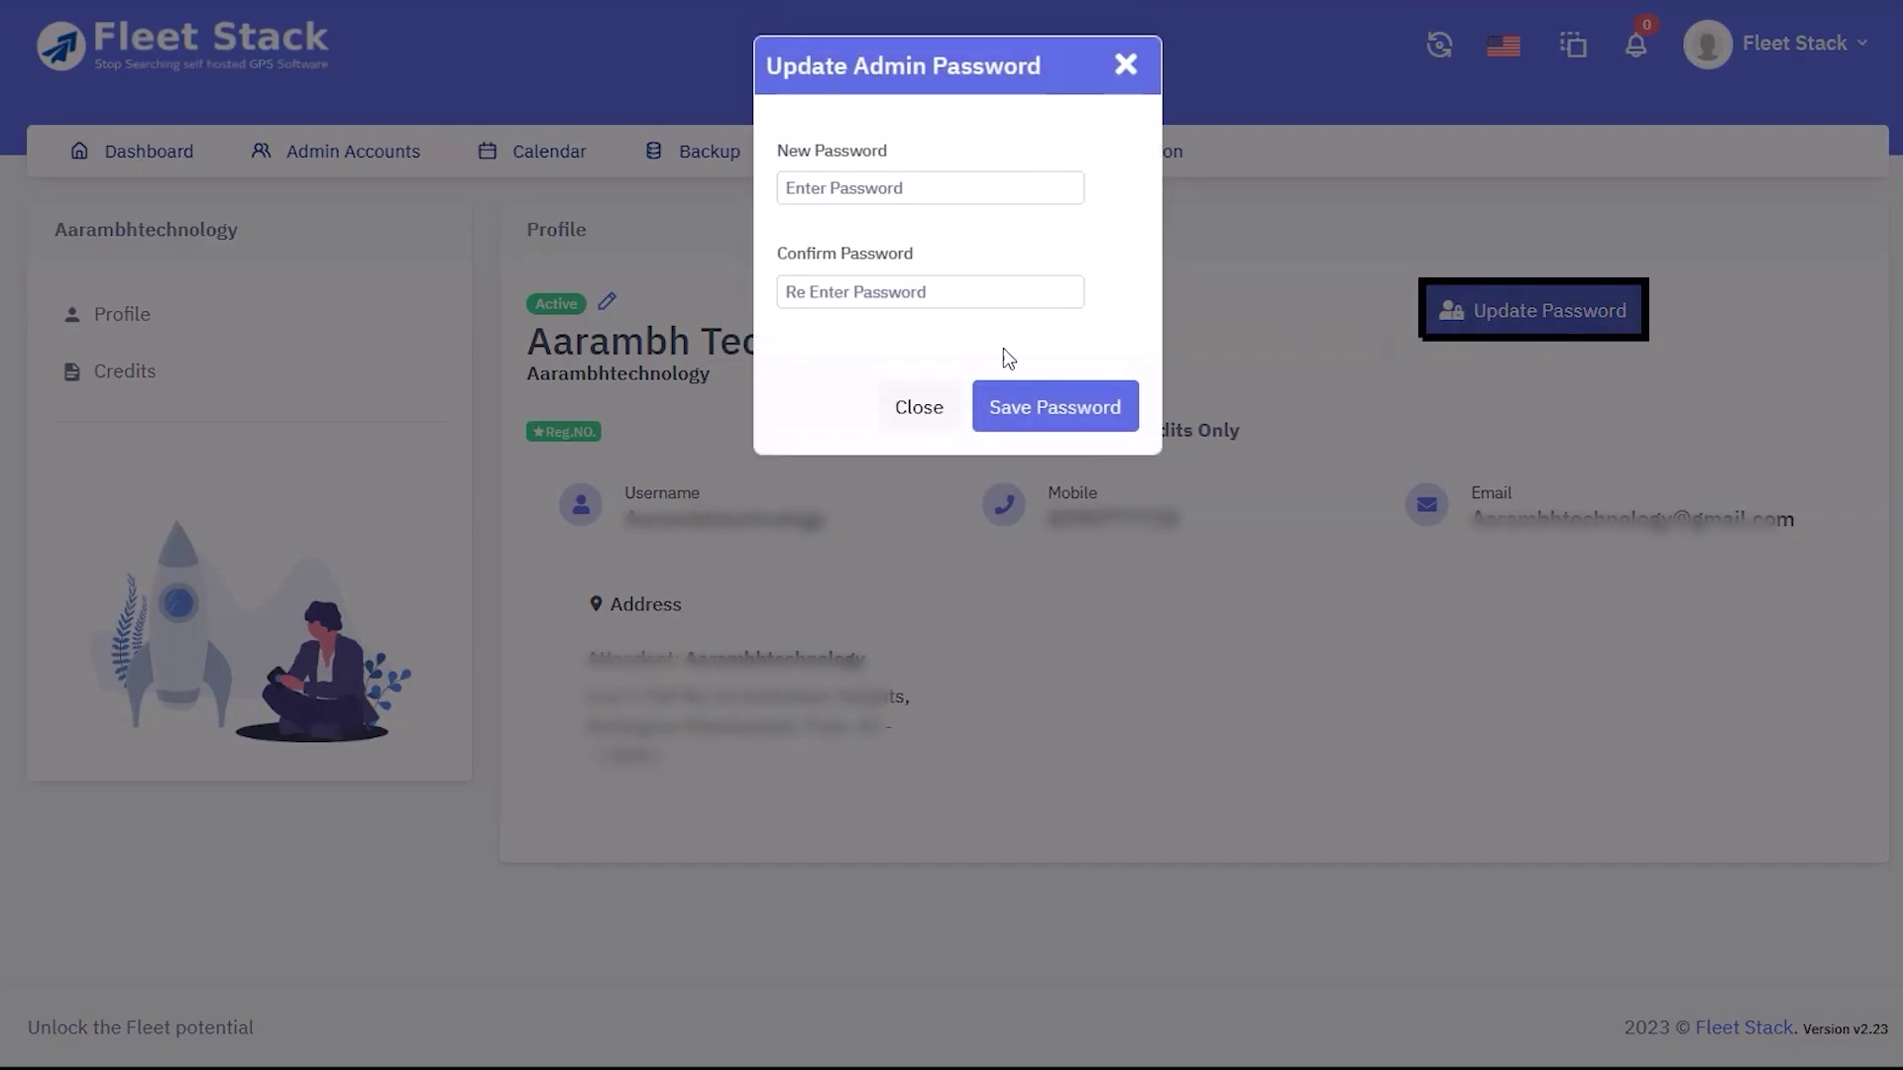
click(917, 410)
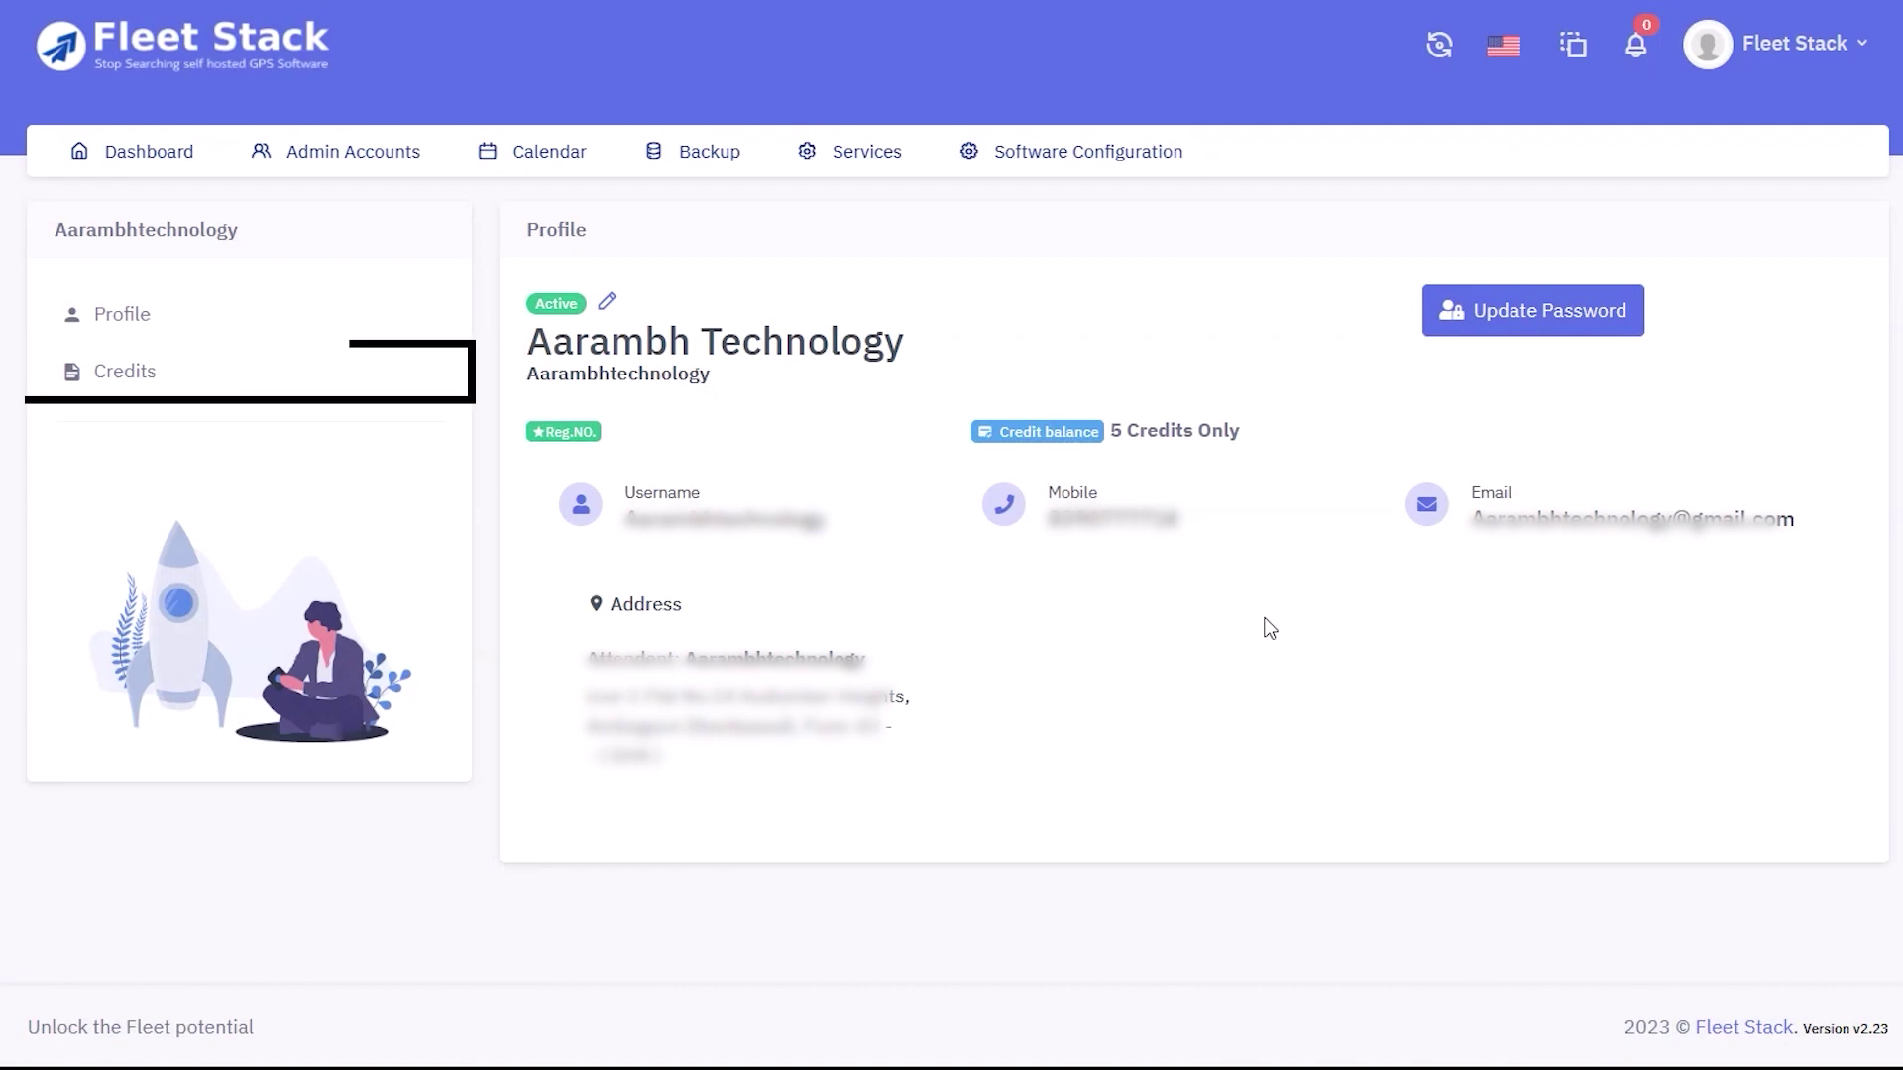
click(139, 376)
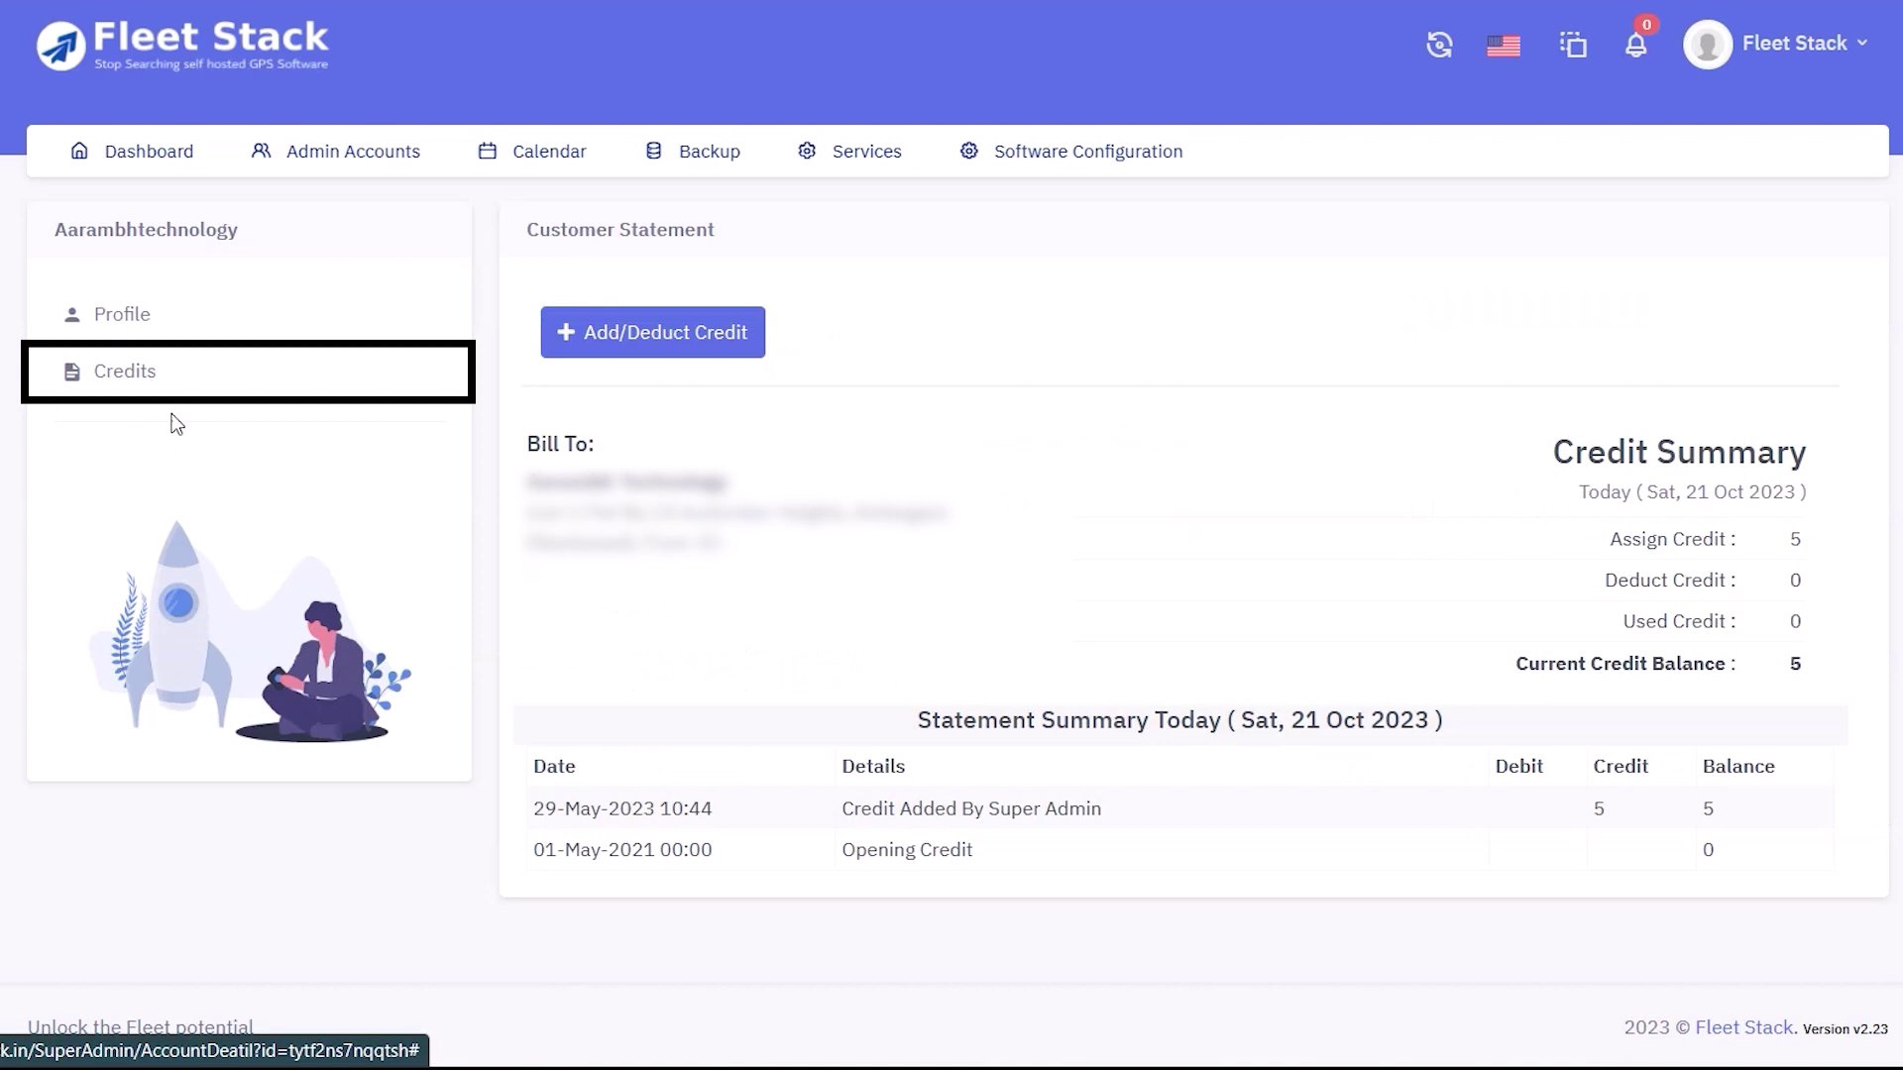
click(529, 159)
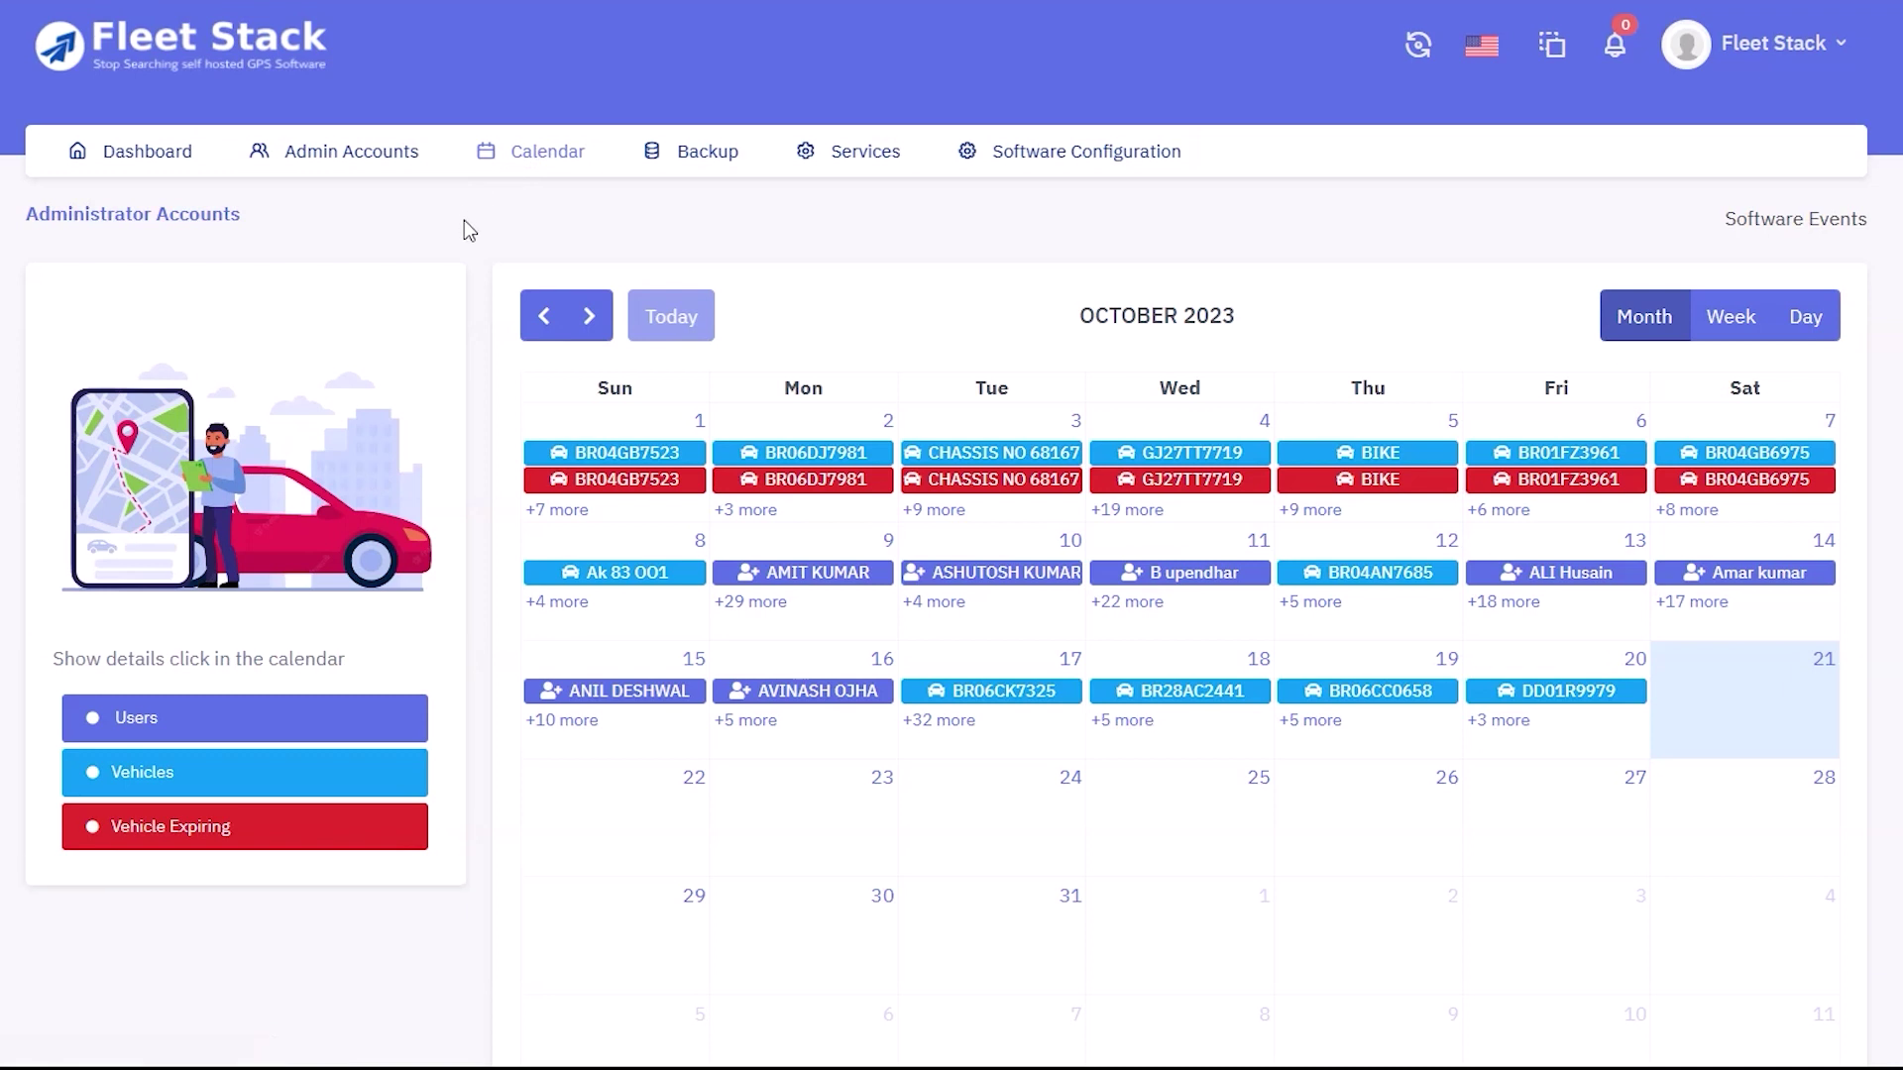
click(617, 462)
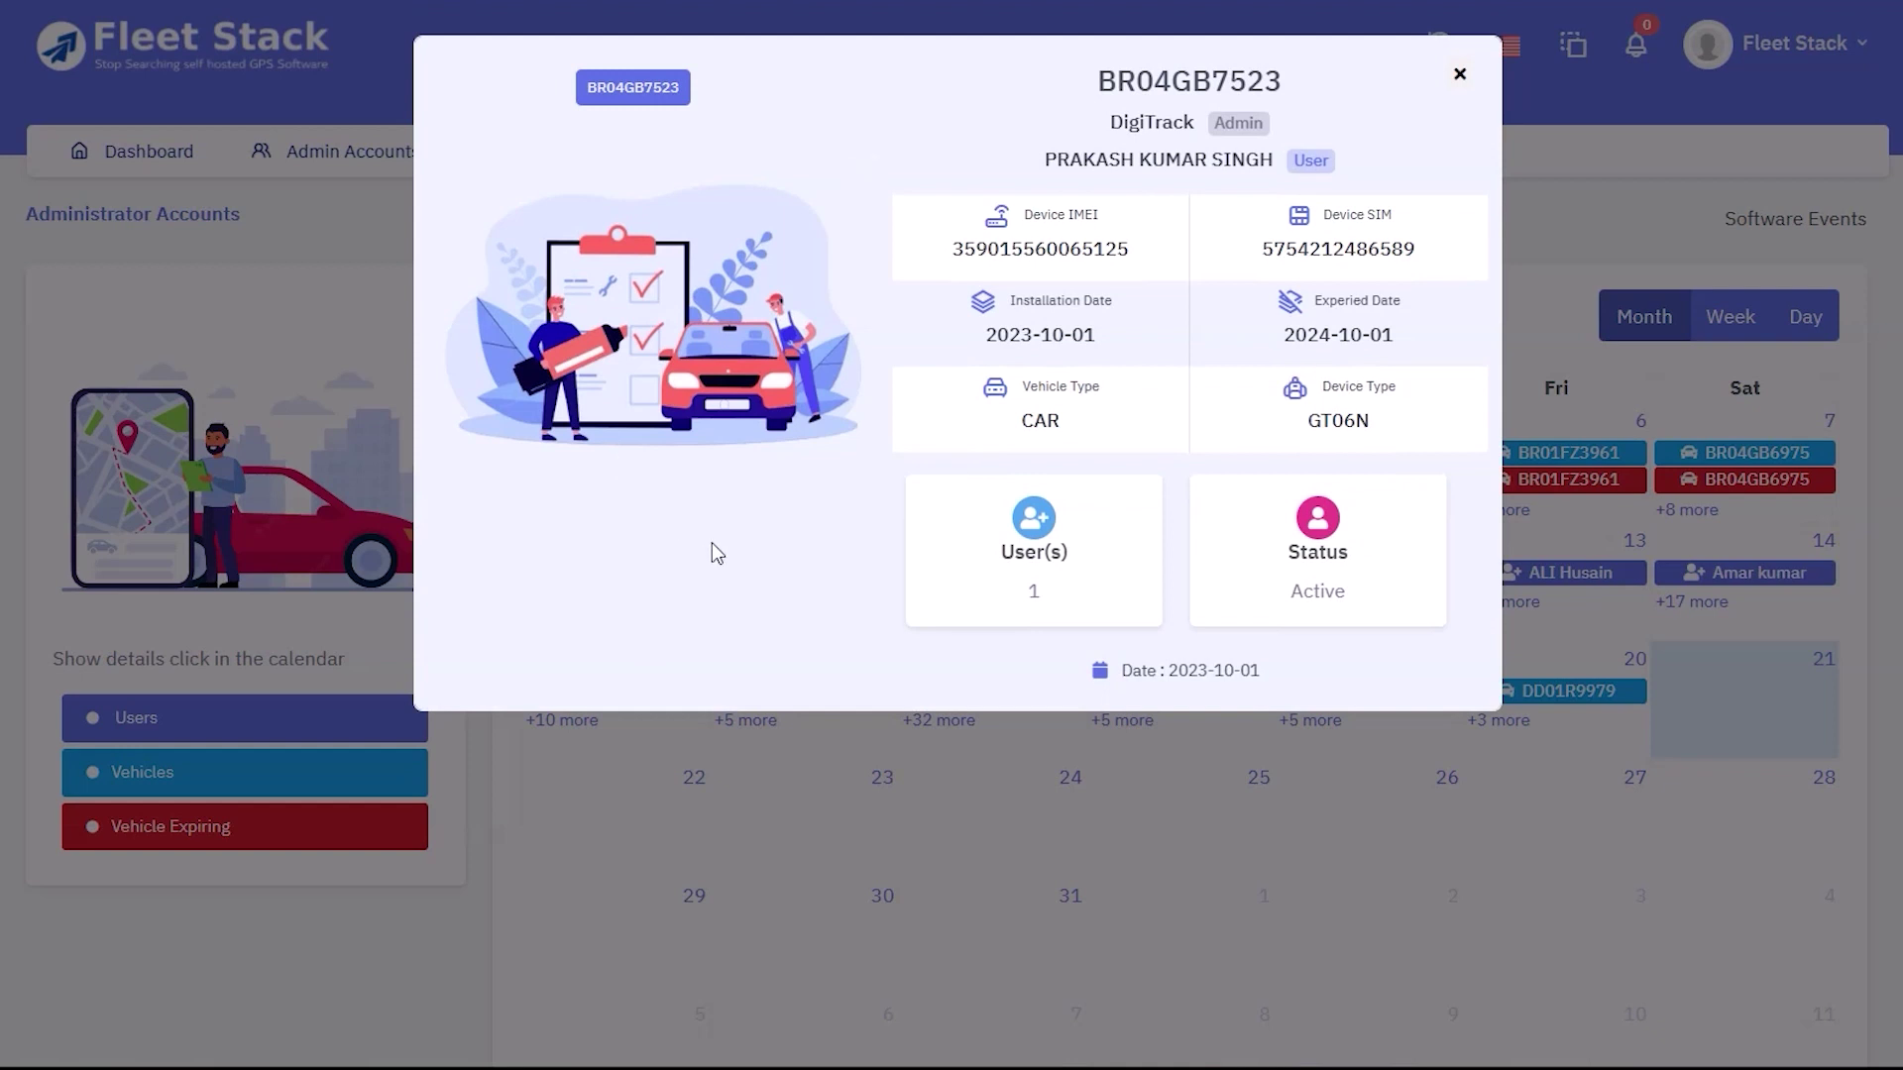
click(1463, 80)
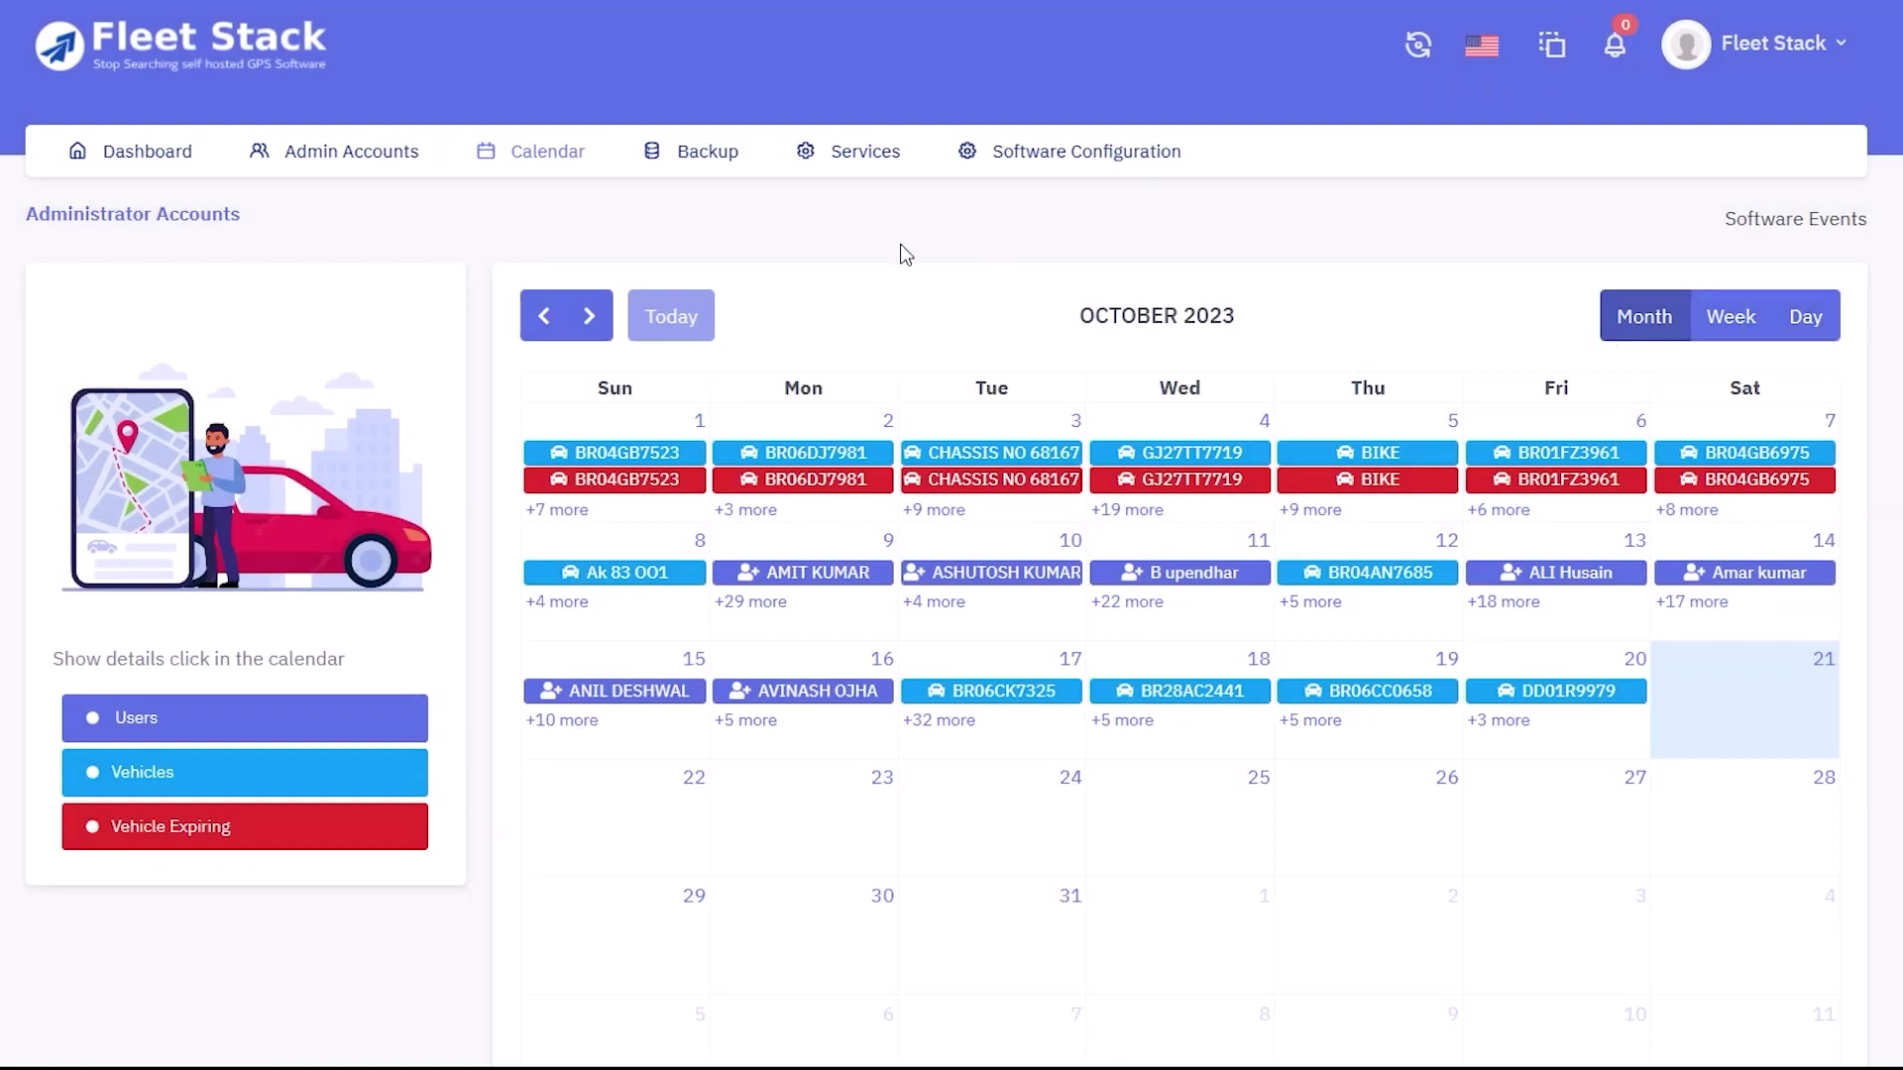
click(719, 164)
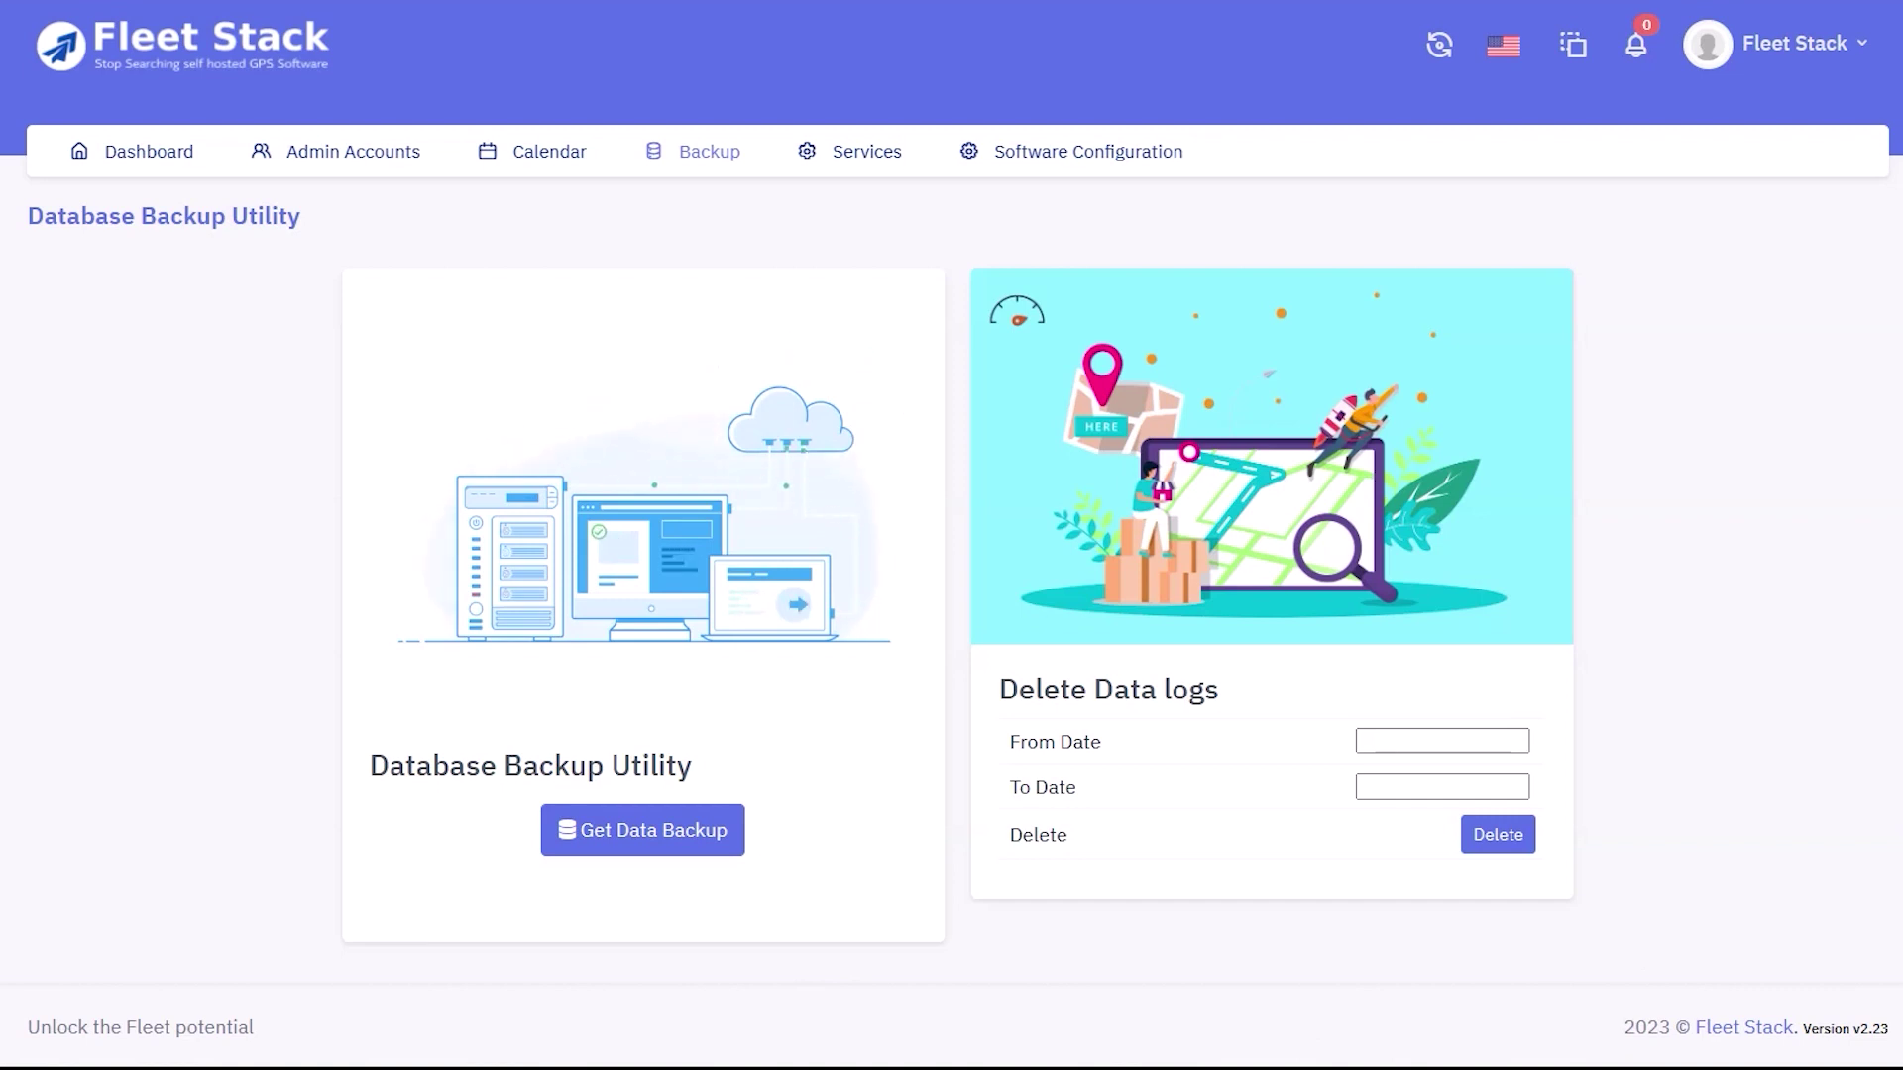
- Set both From Date and To Date for deleting data logs to 2023-10-03
click(1444, 736)
click(1508, 852)
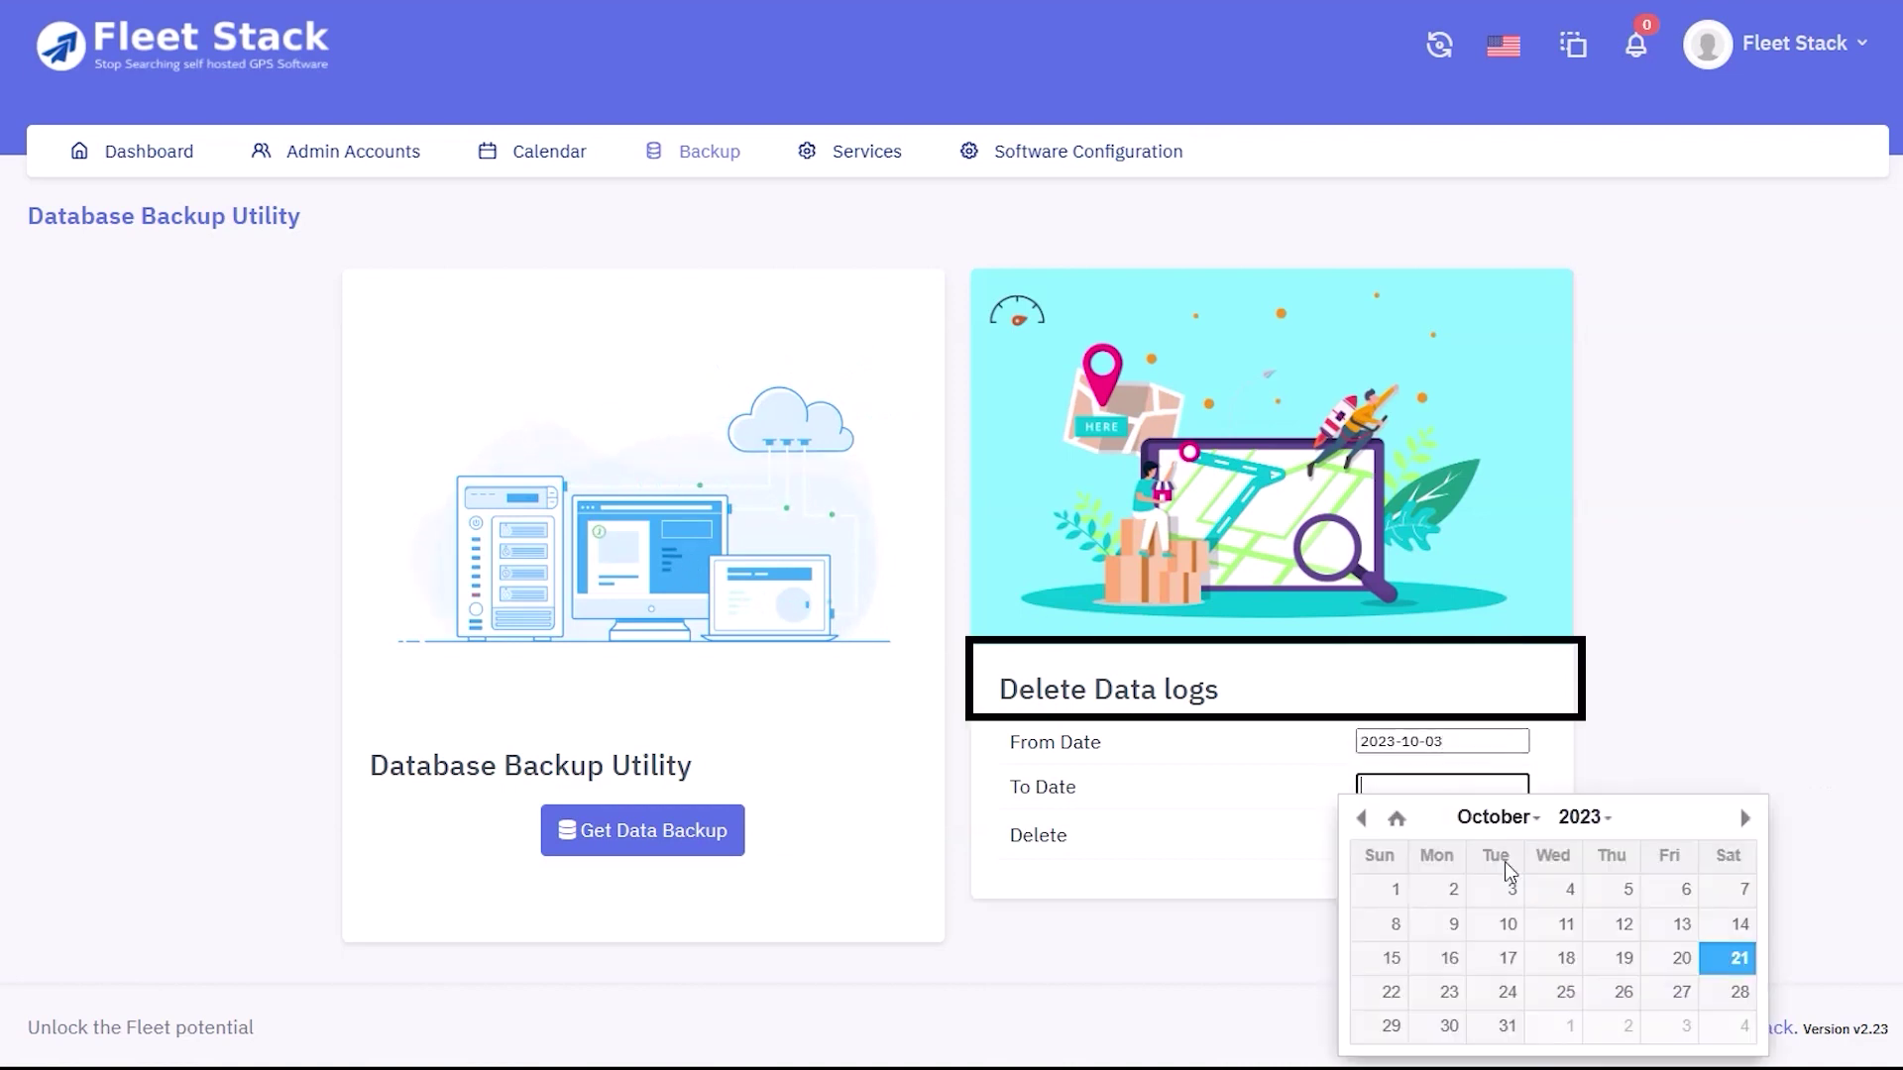
click(1510, 887)
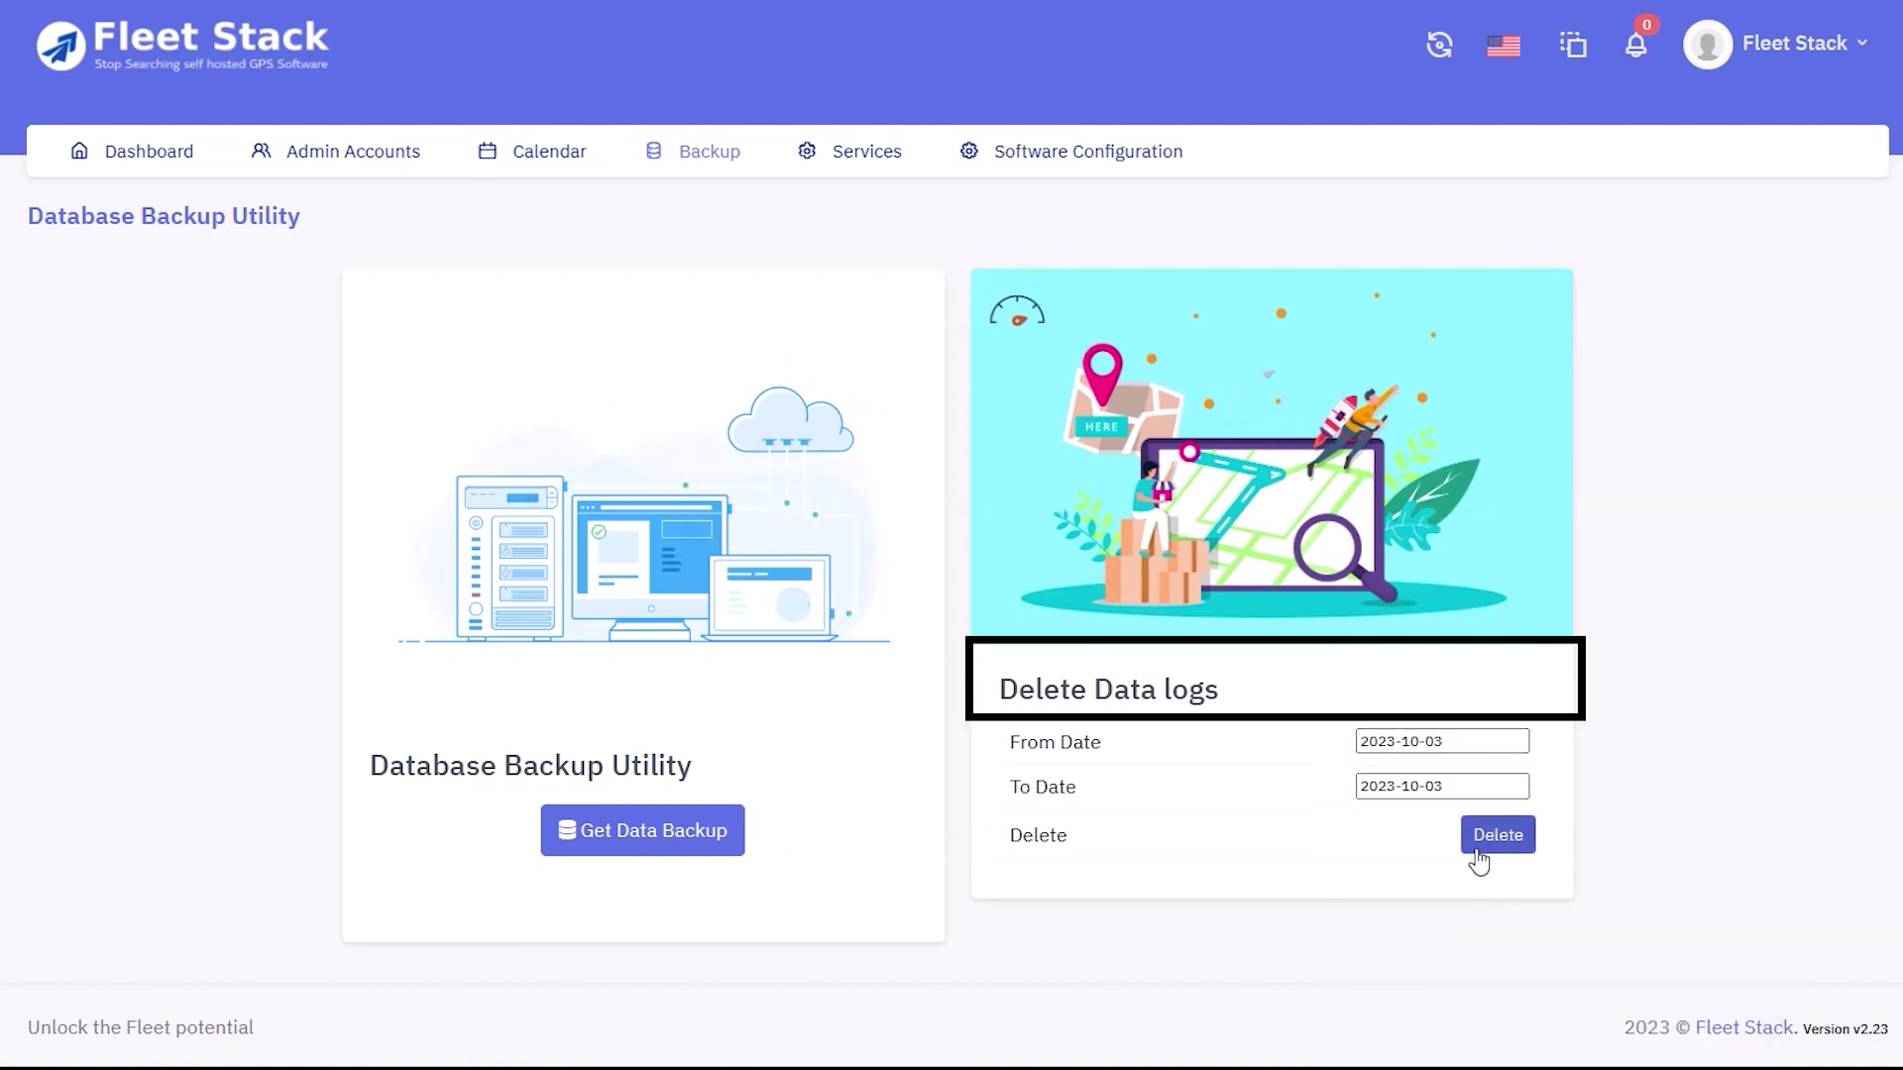
- View the Today Service KM, Reverse Geocoding and Data Log Tables services
click(892, 151)
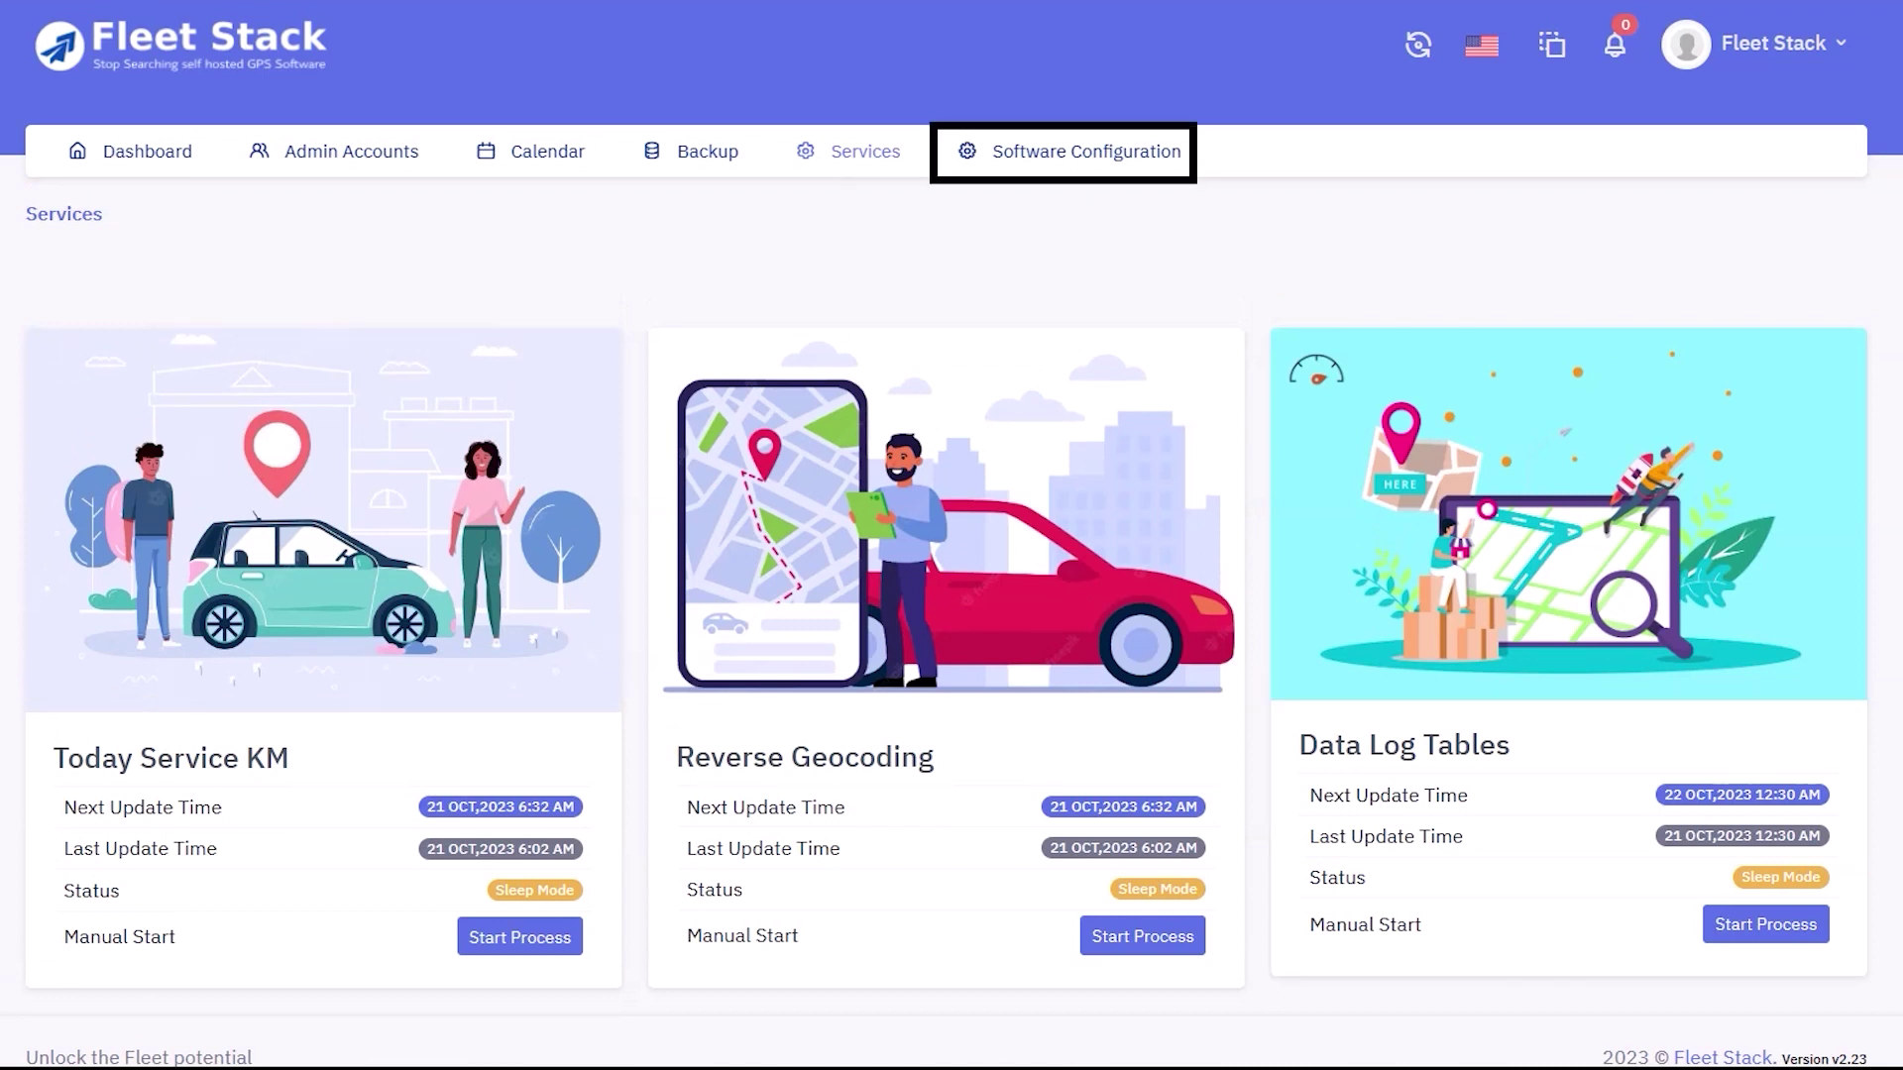
click(1096, 155)
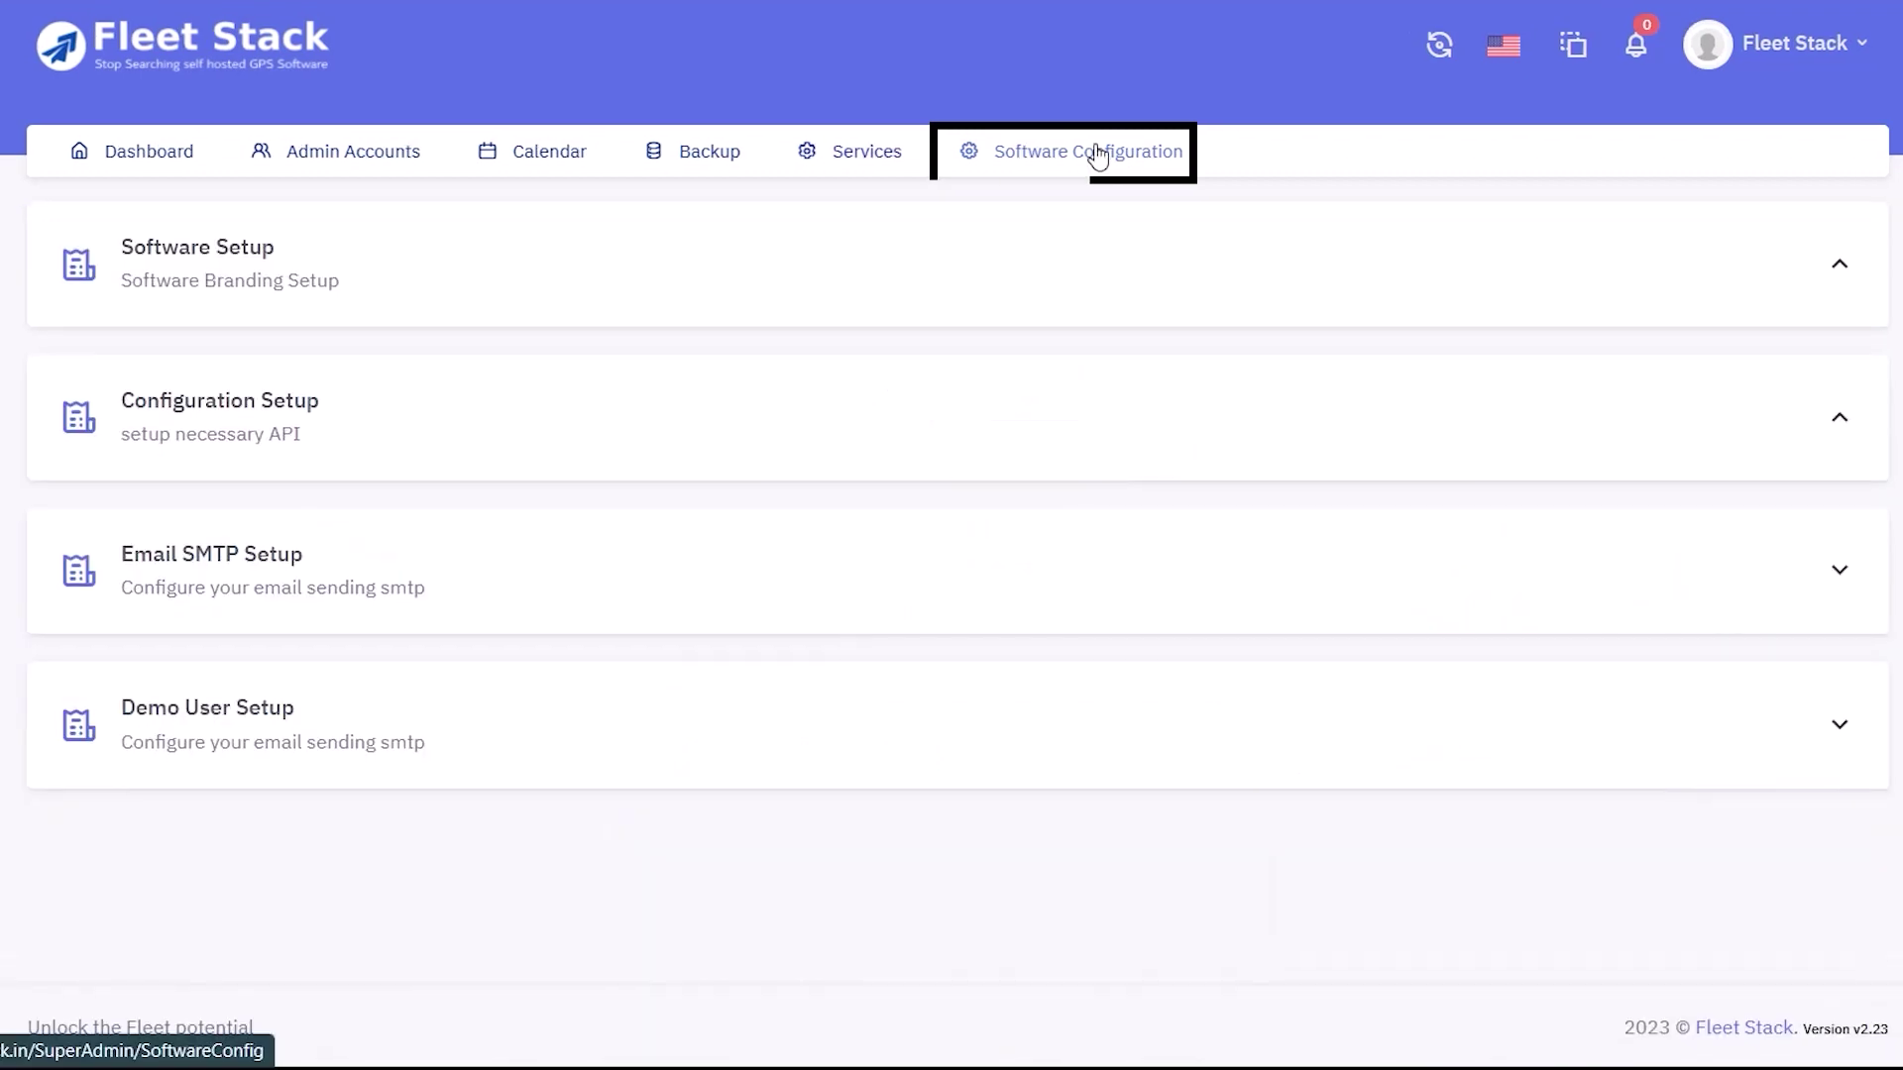
- Expand Software Setup and scroll through the branding fields to Configuration Setup
click(1843, 260)
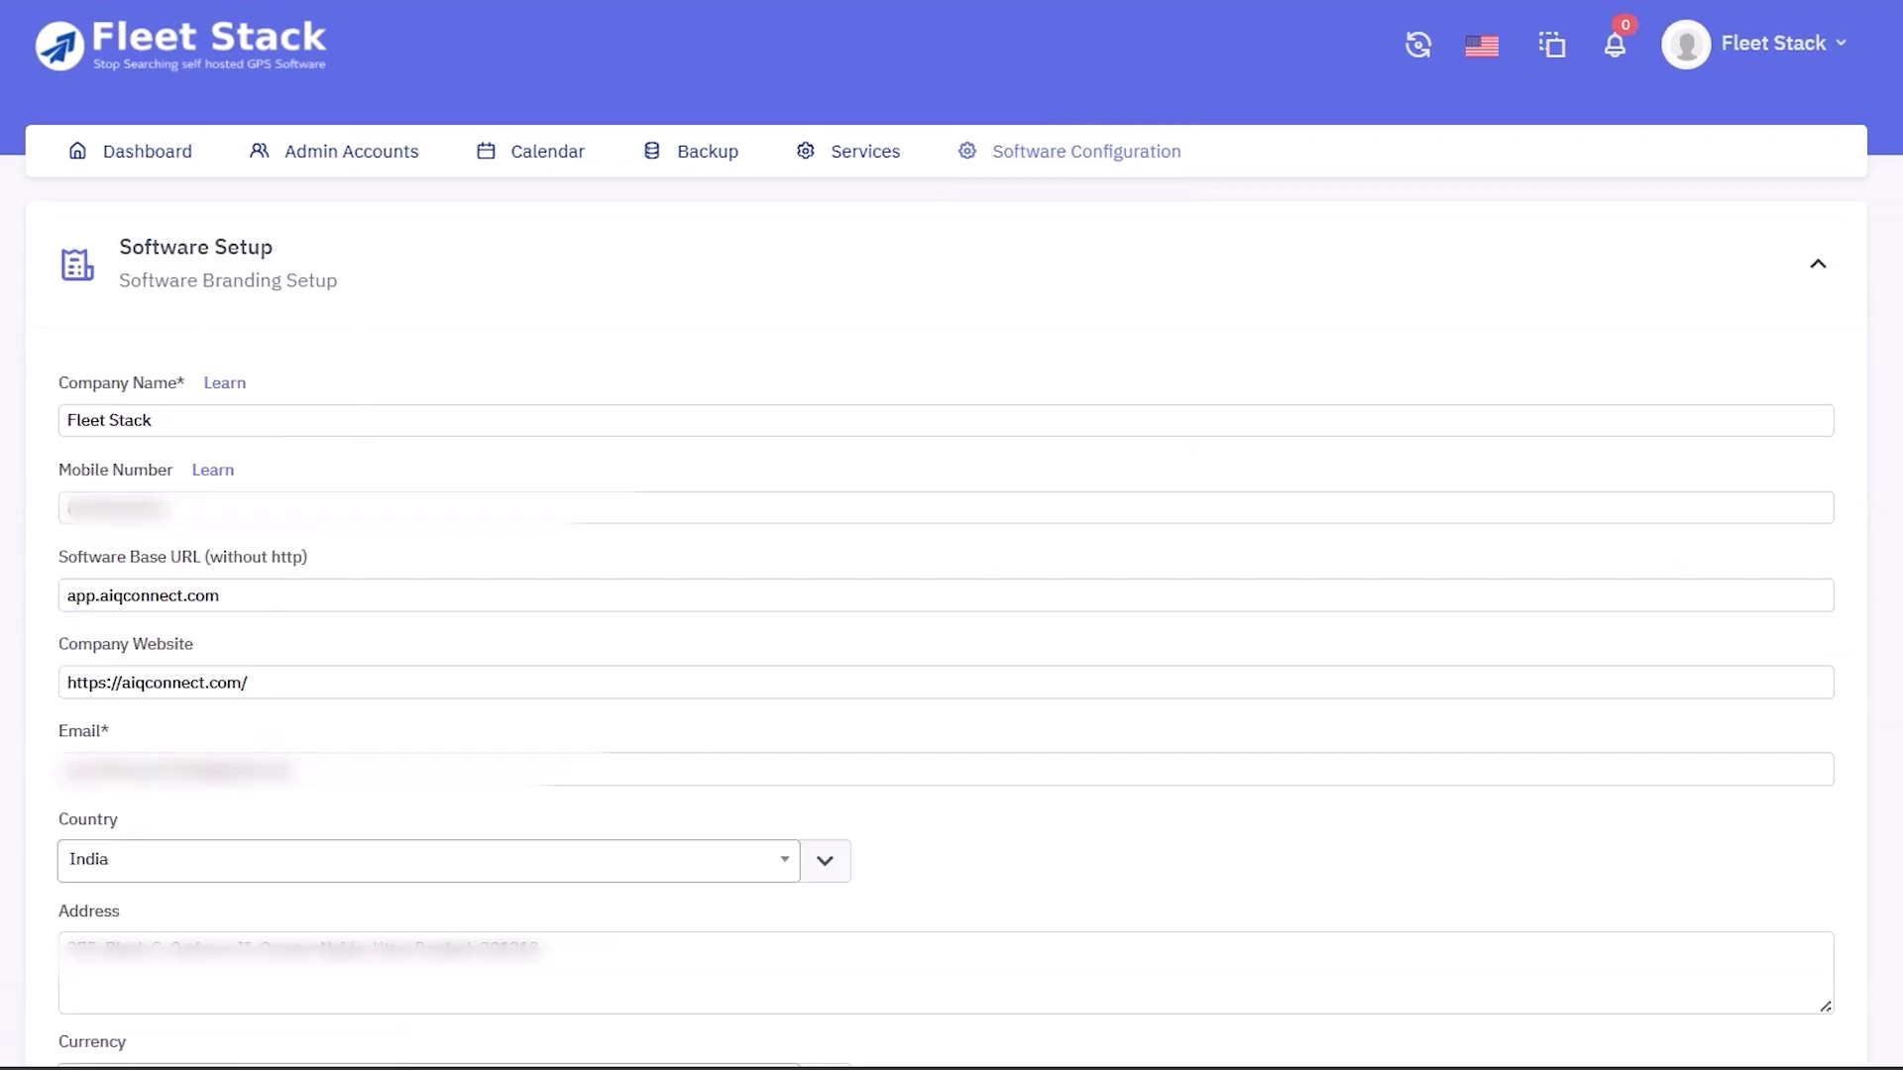
scroll(946, 614, down, 2)
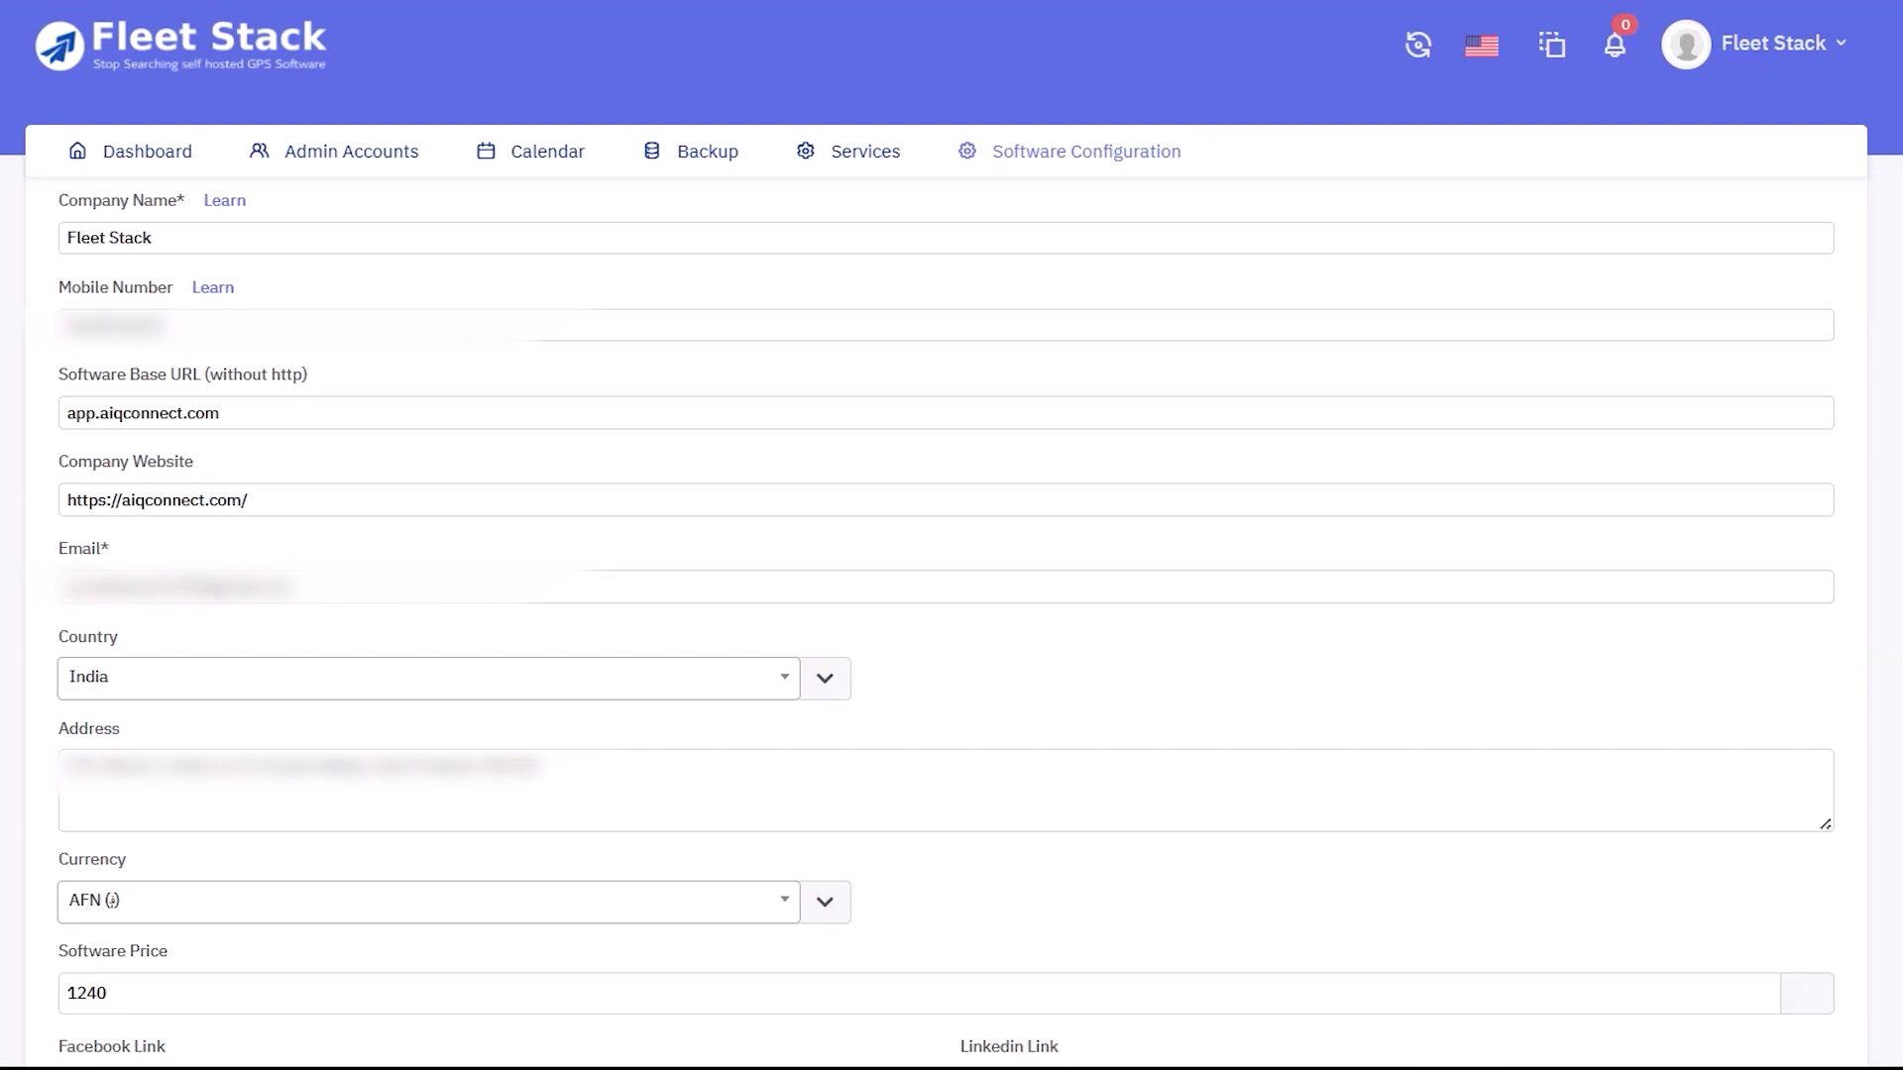
scroll(946, 595, down, 7)
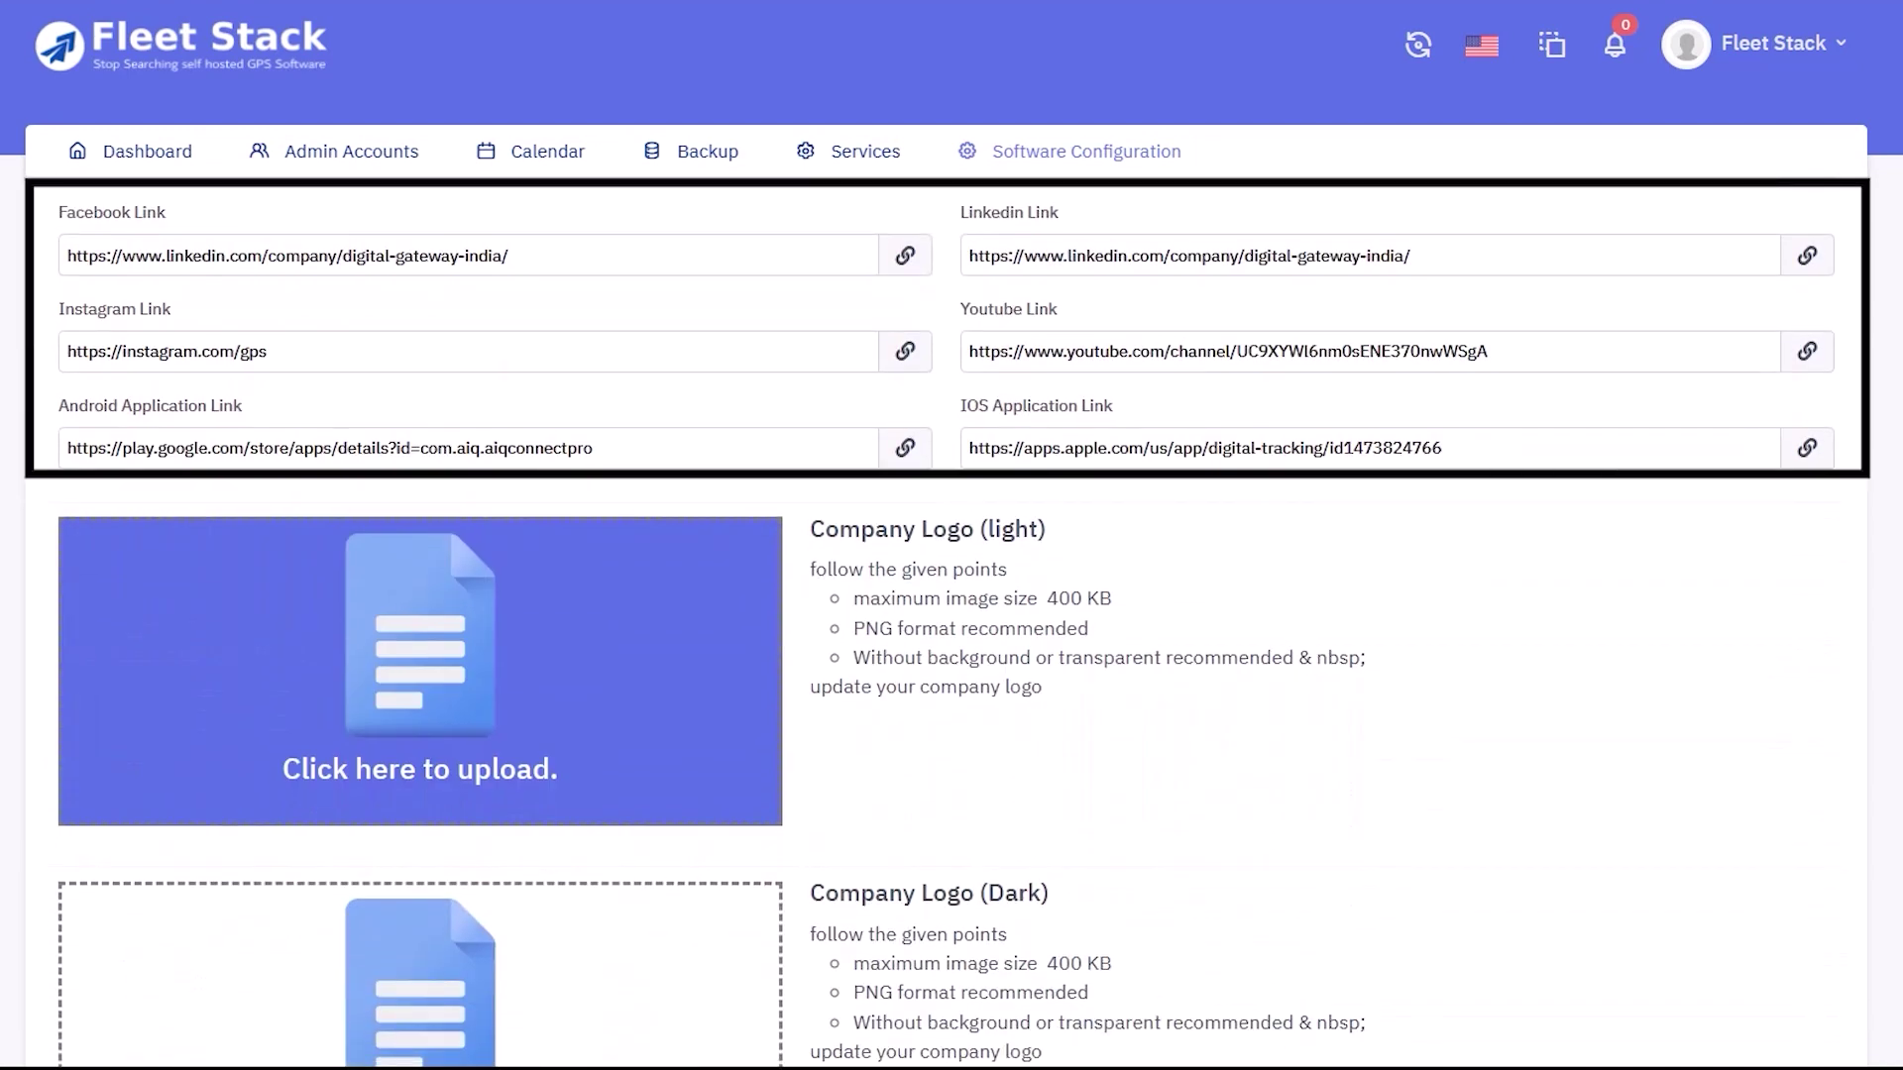
scroll(946, 619, down, 6)
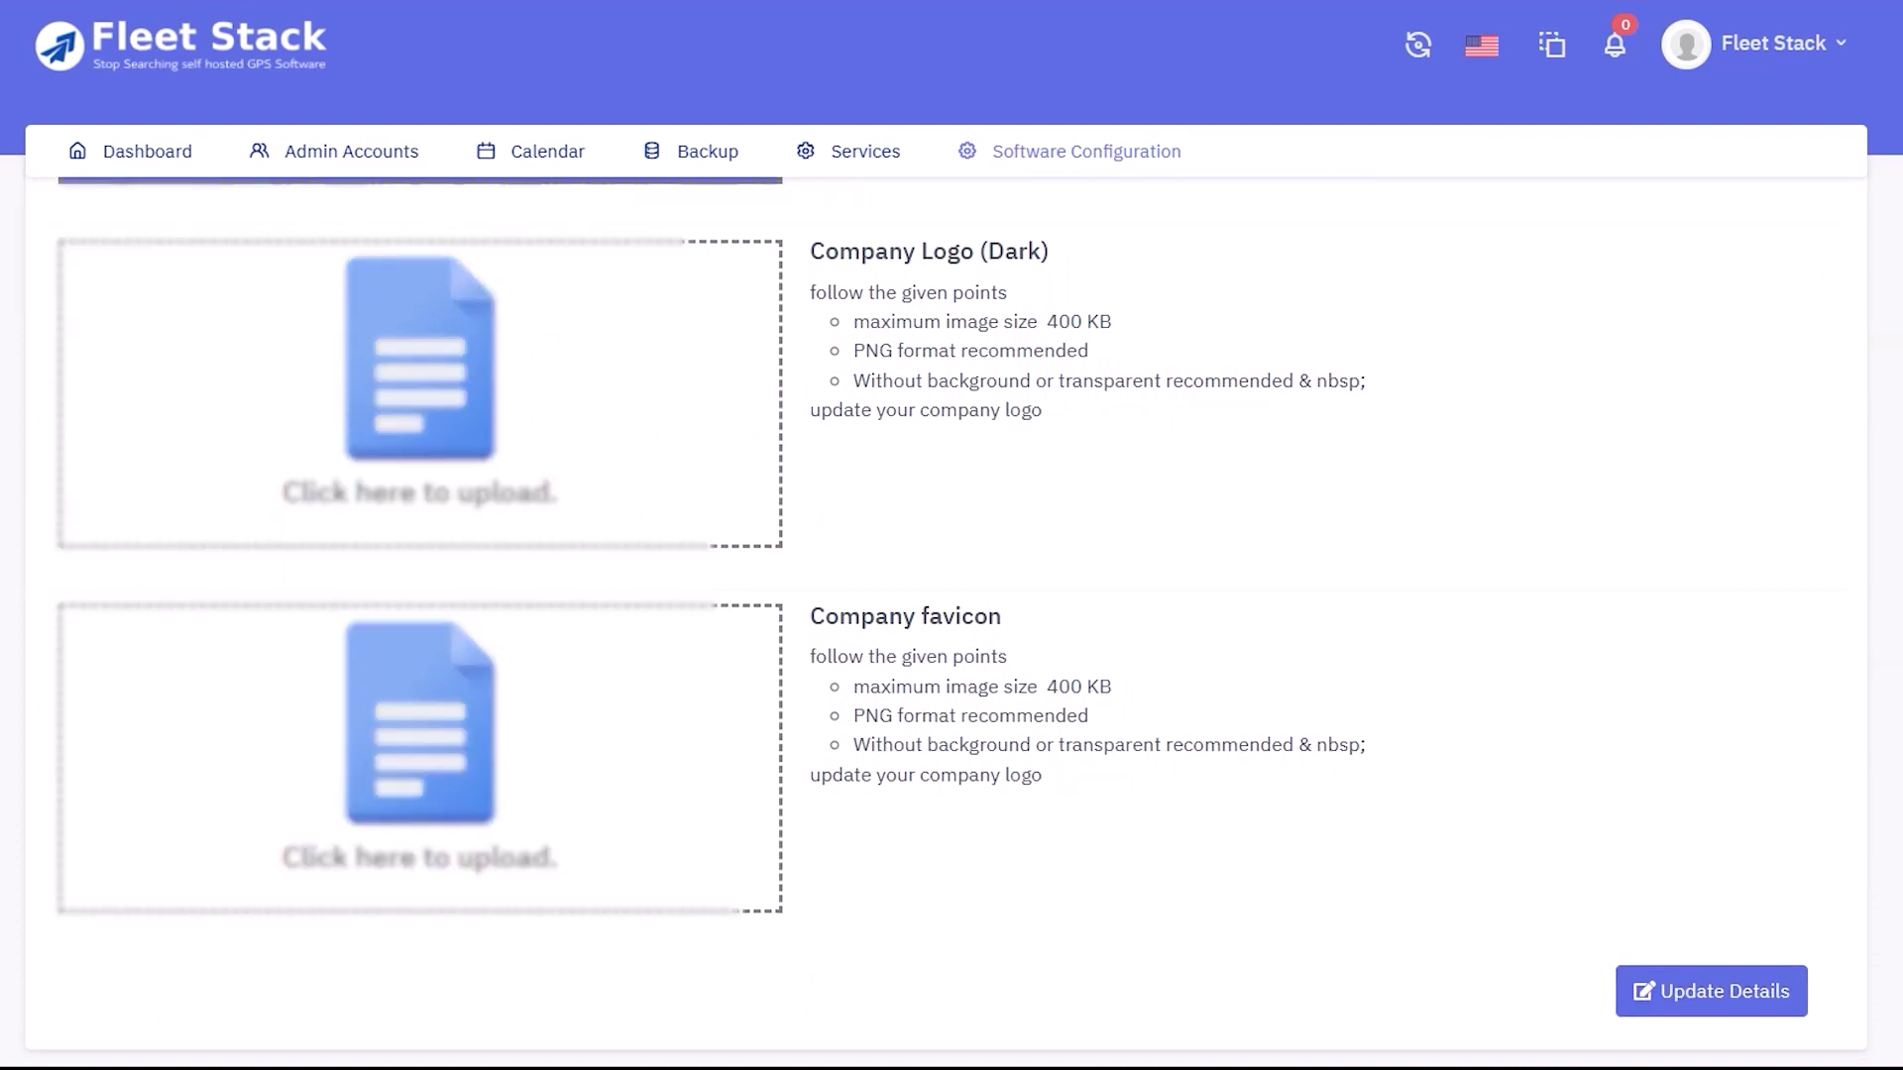
scroll(947, 619, down, 9)
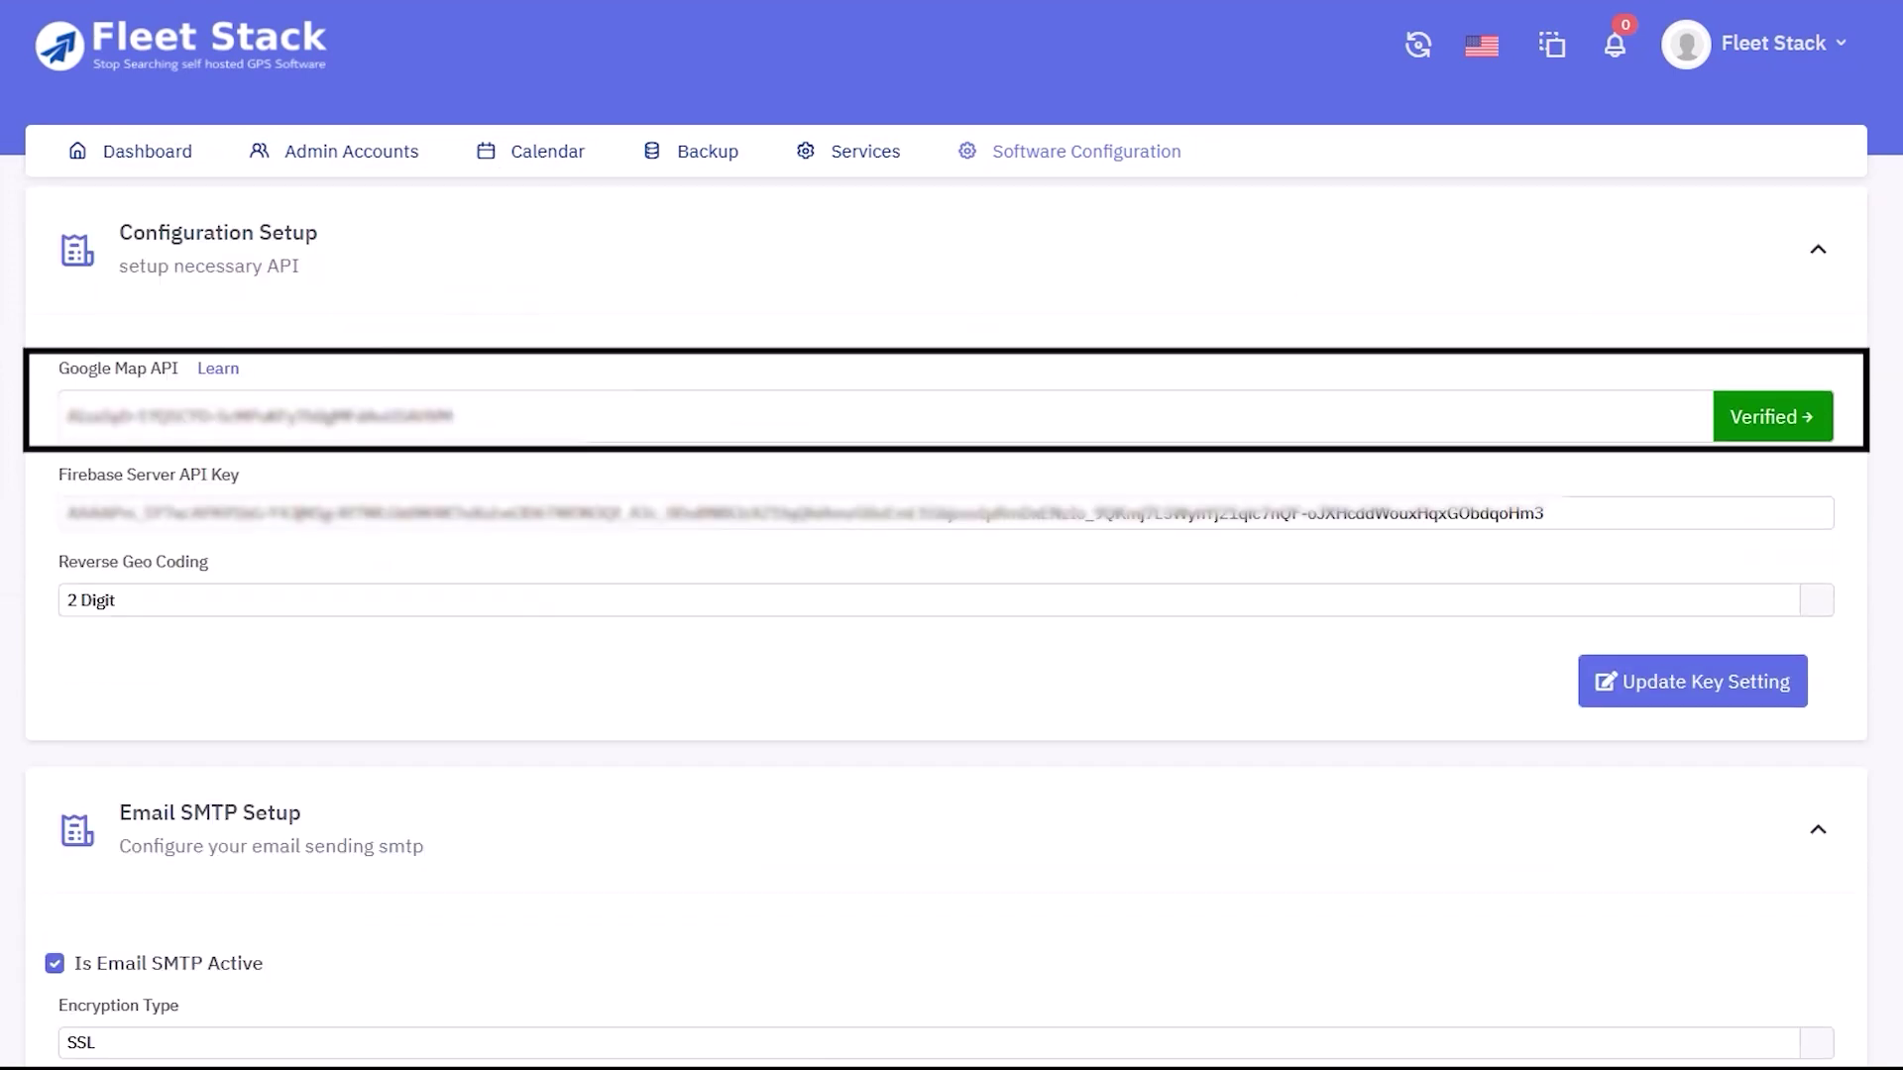
- Verify the Google Map API key, then review Email SMTP and Demo User settings
click(1767, 434)
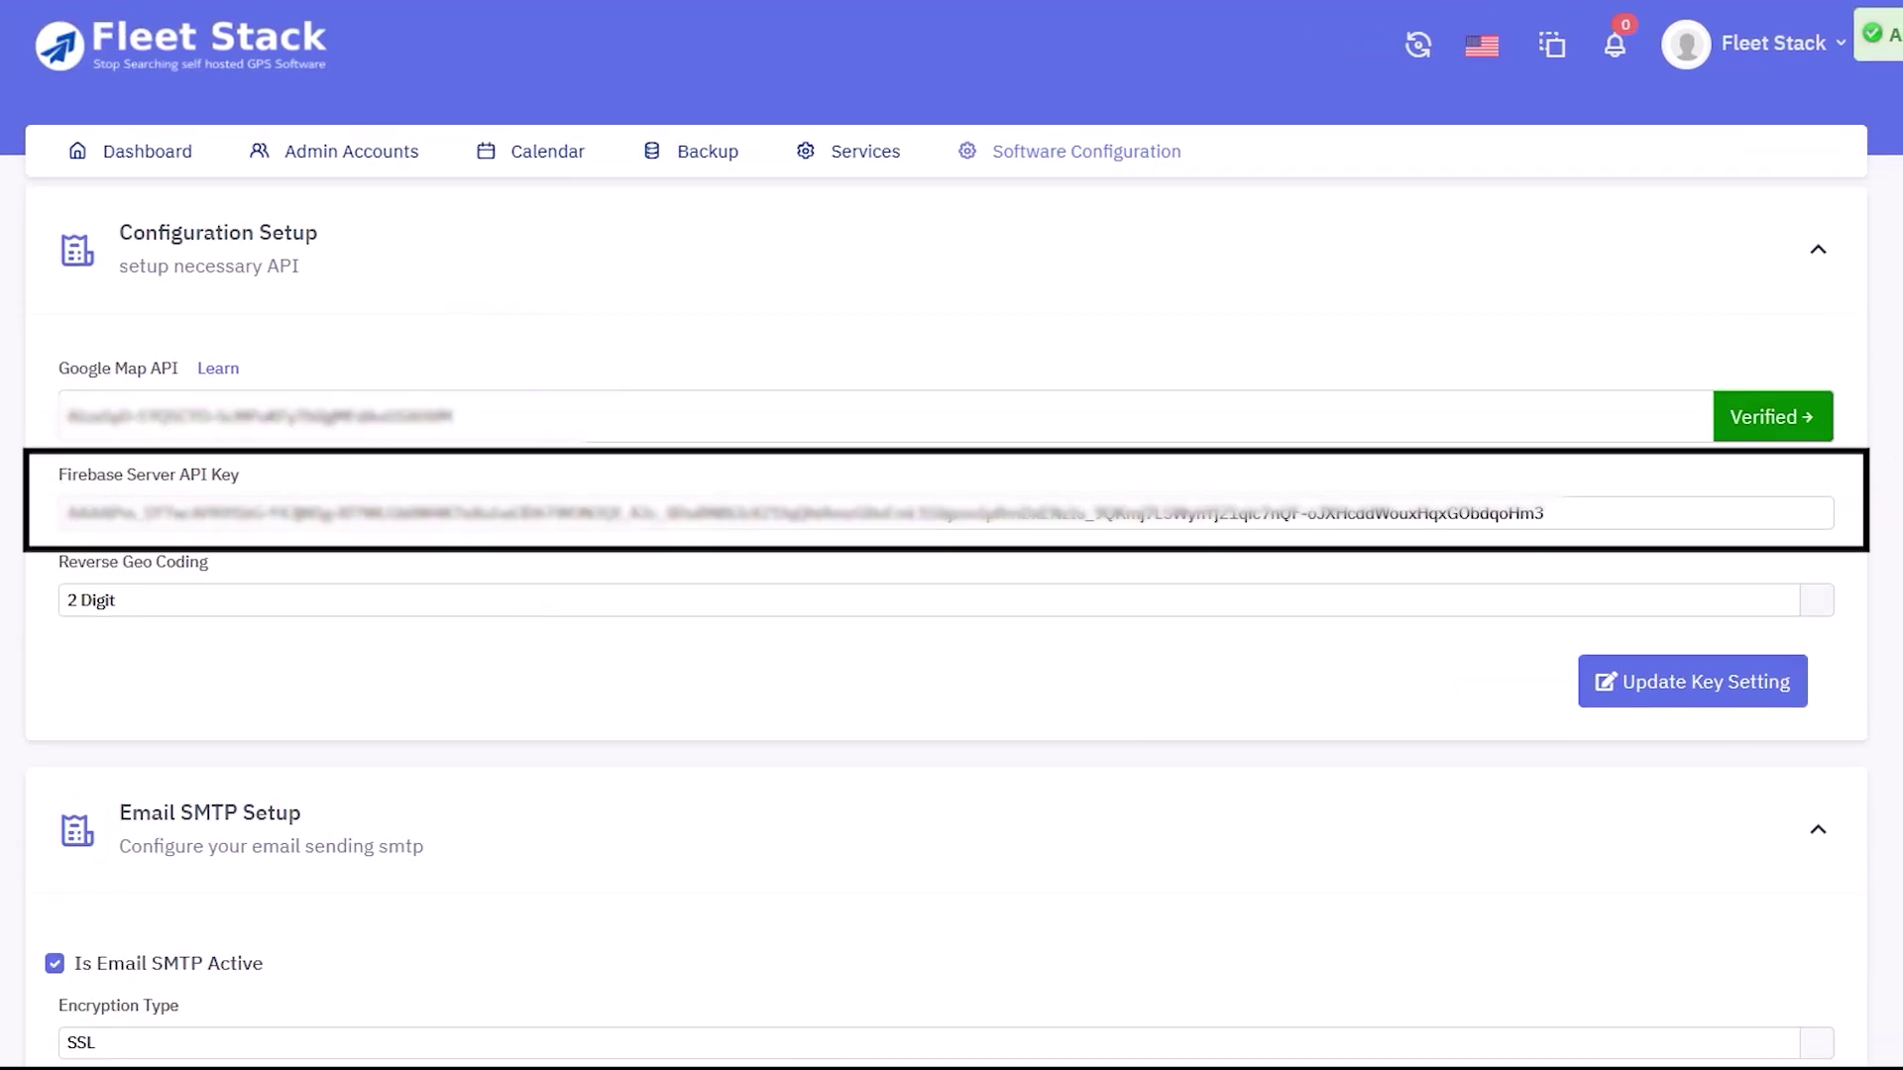
scroll(952, 595, down, 6)
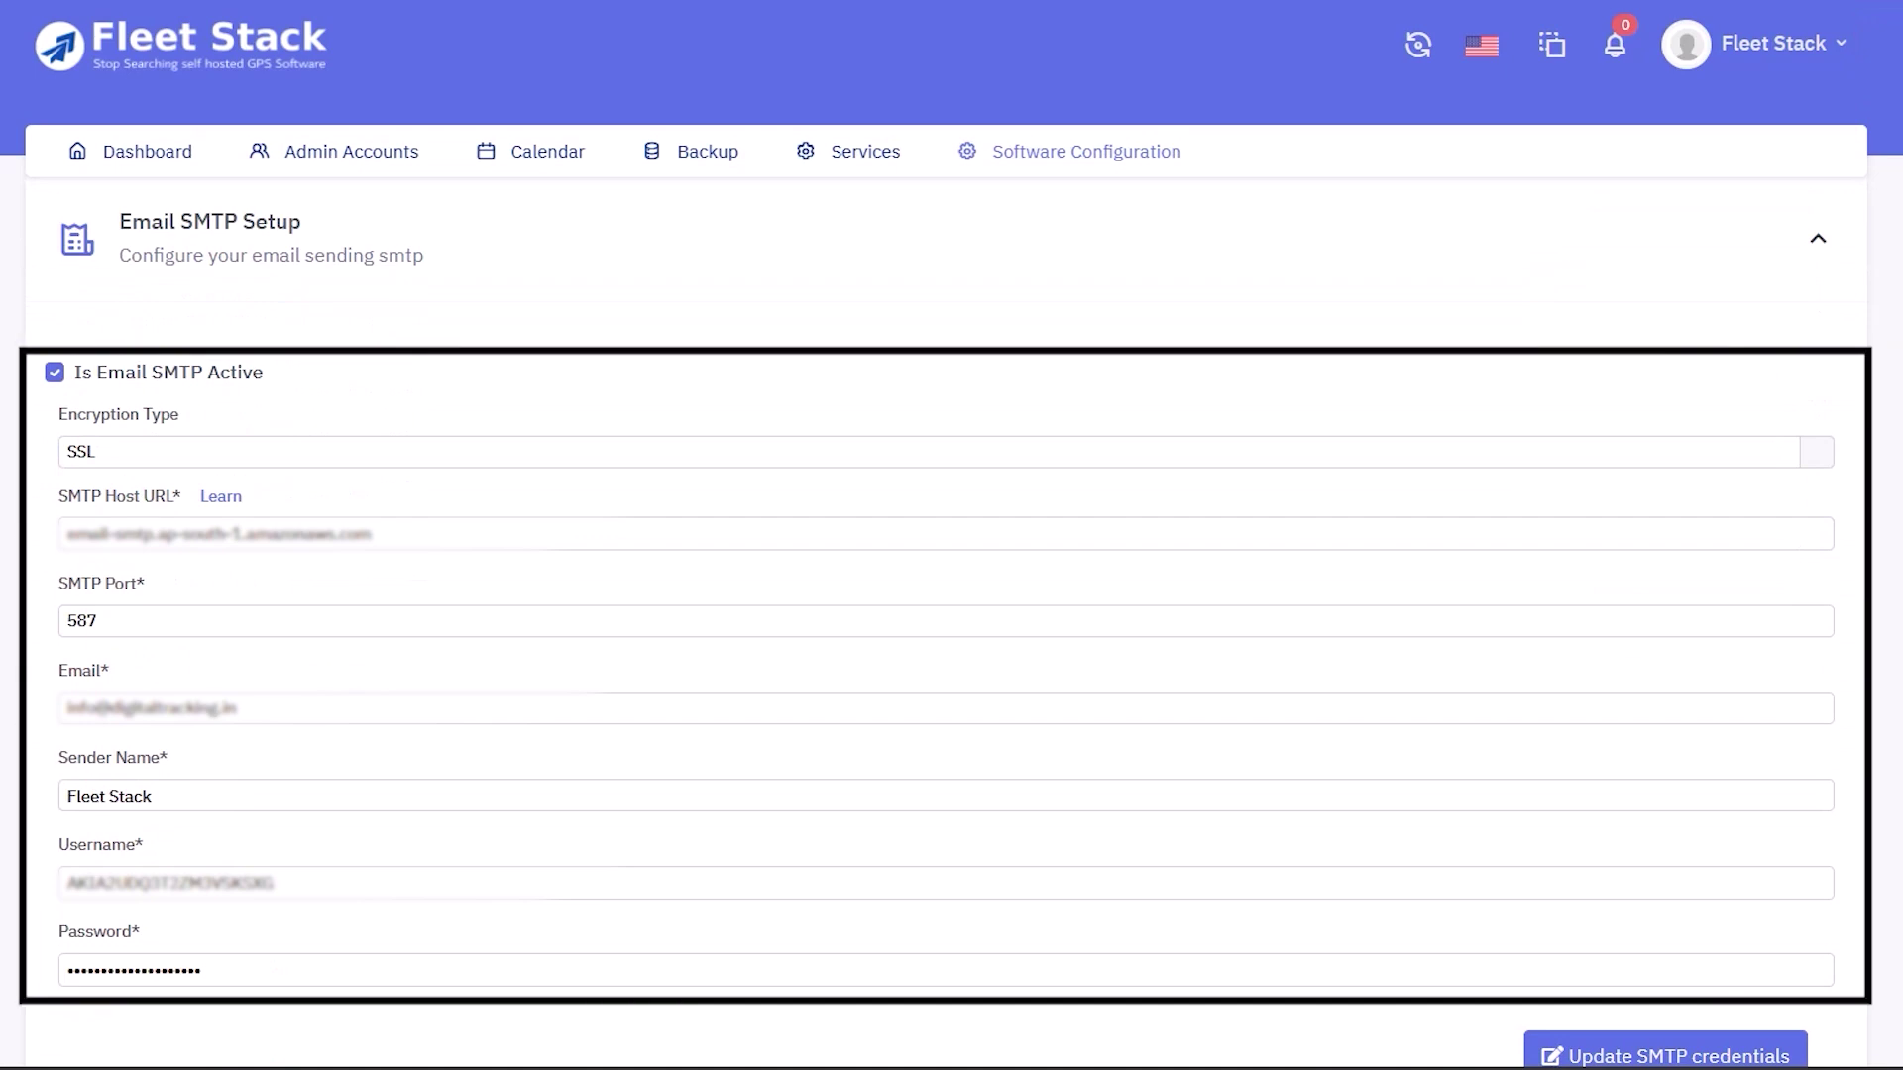
scroll(952, 594, down, 1)
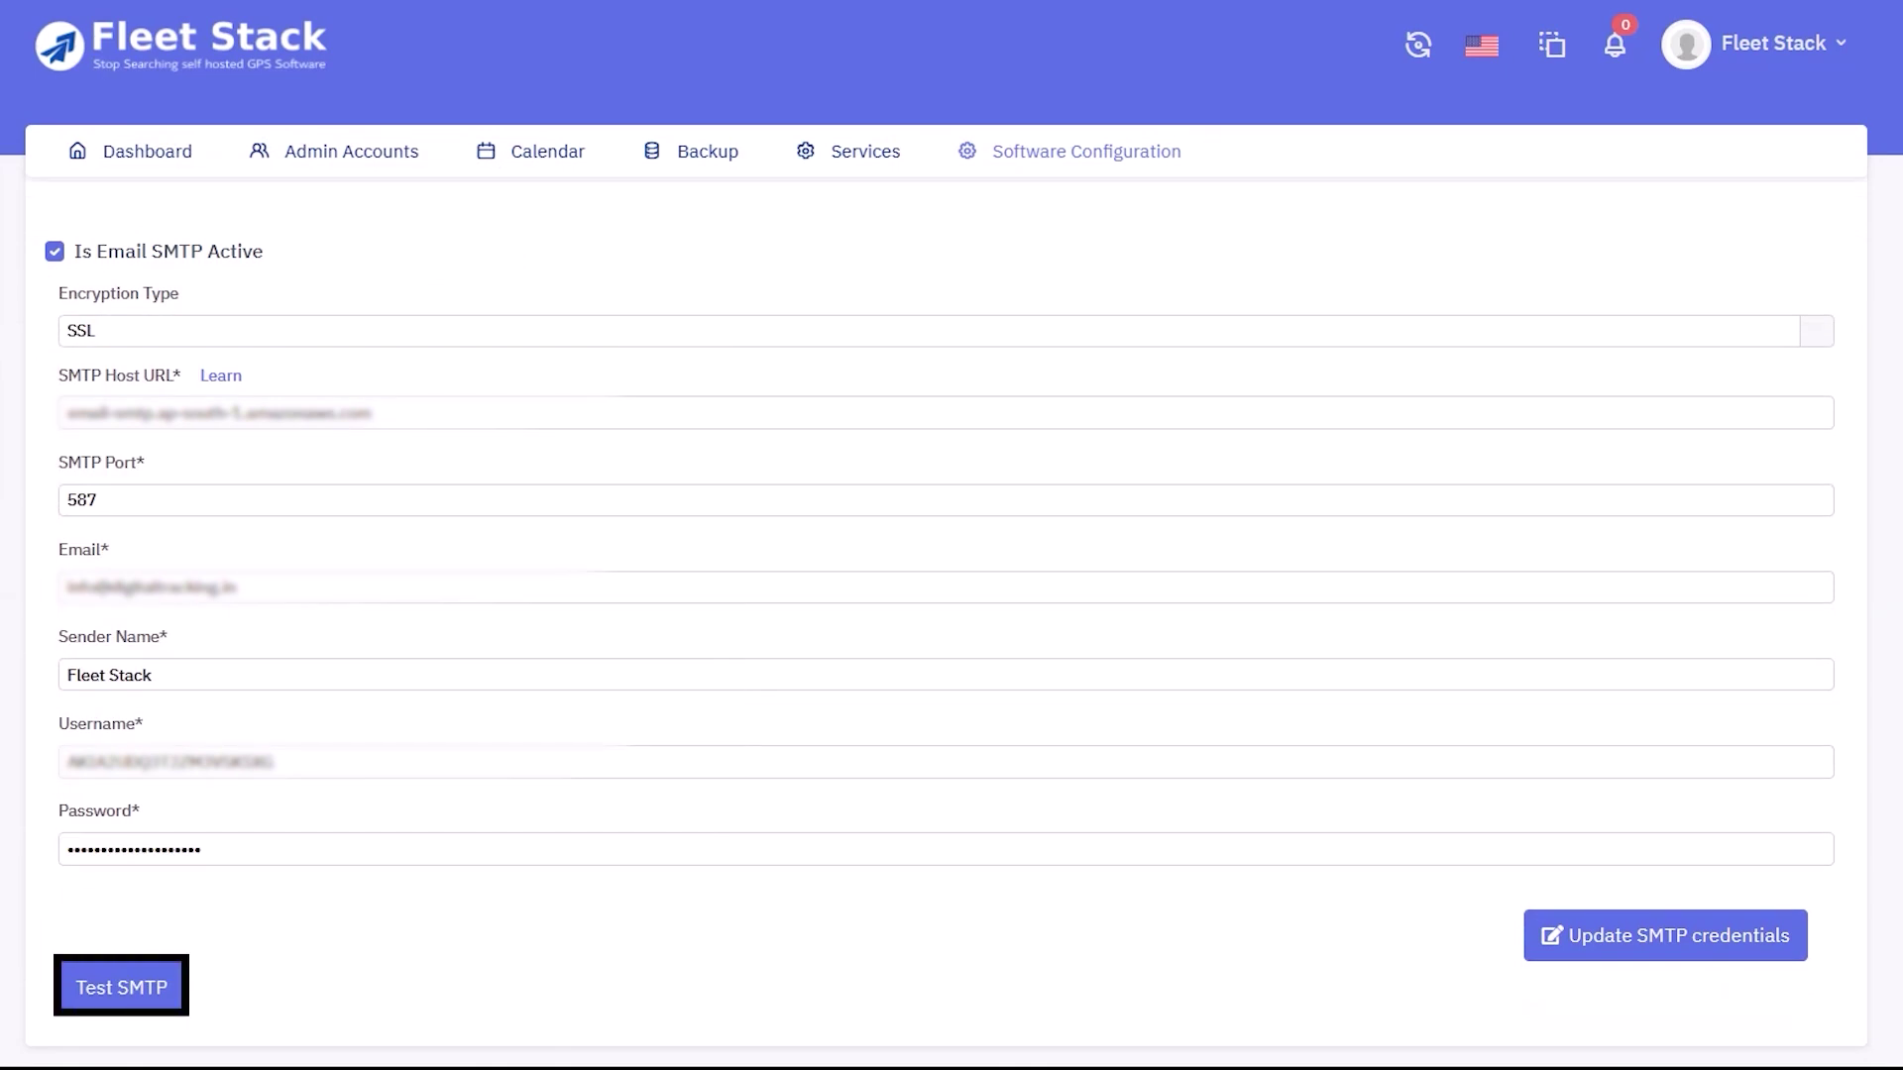
scroll(1164, 1030, down, 4)
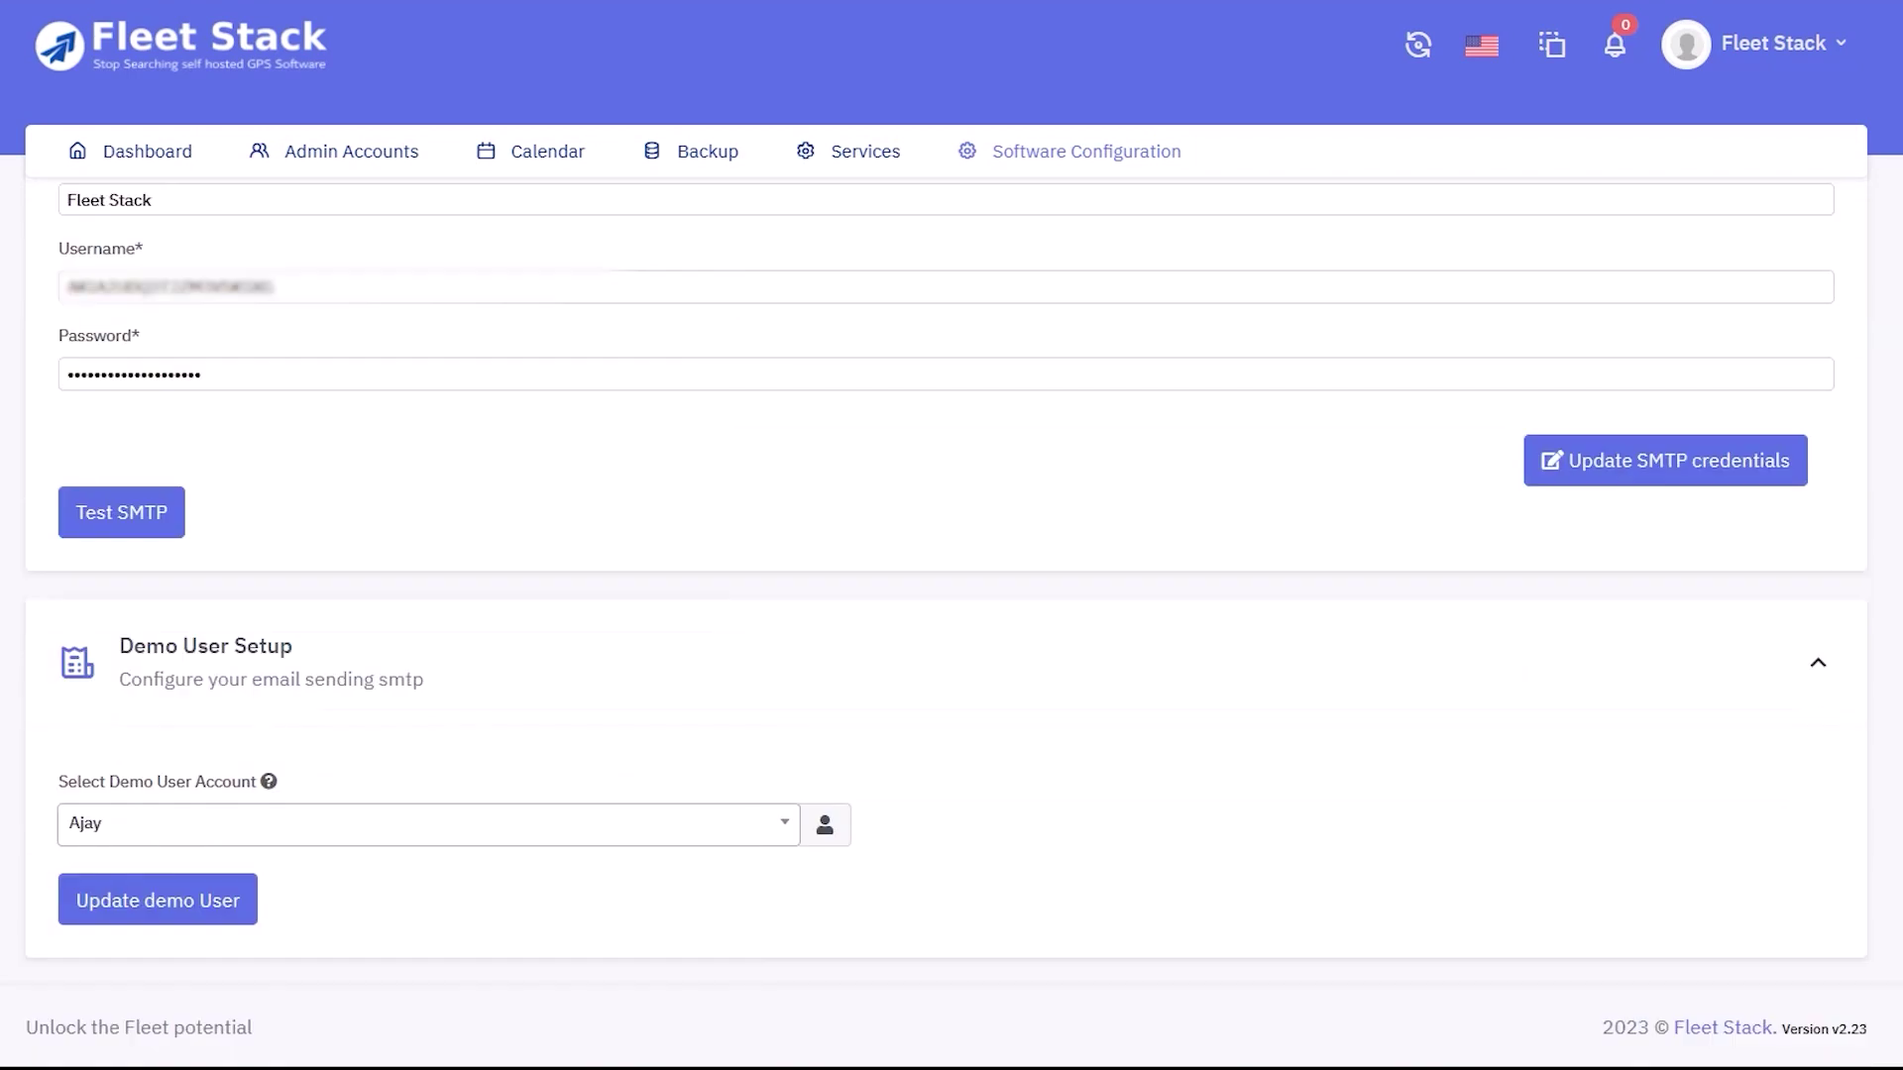
- Leave the demo user account as is and show the interface language list
click(786, 829)
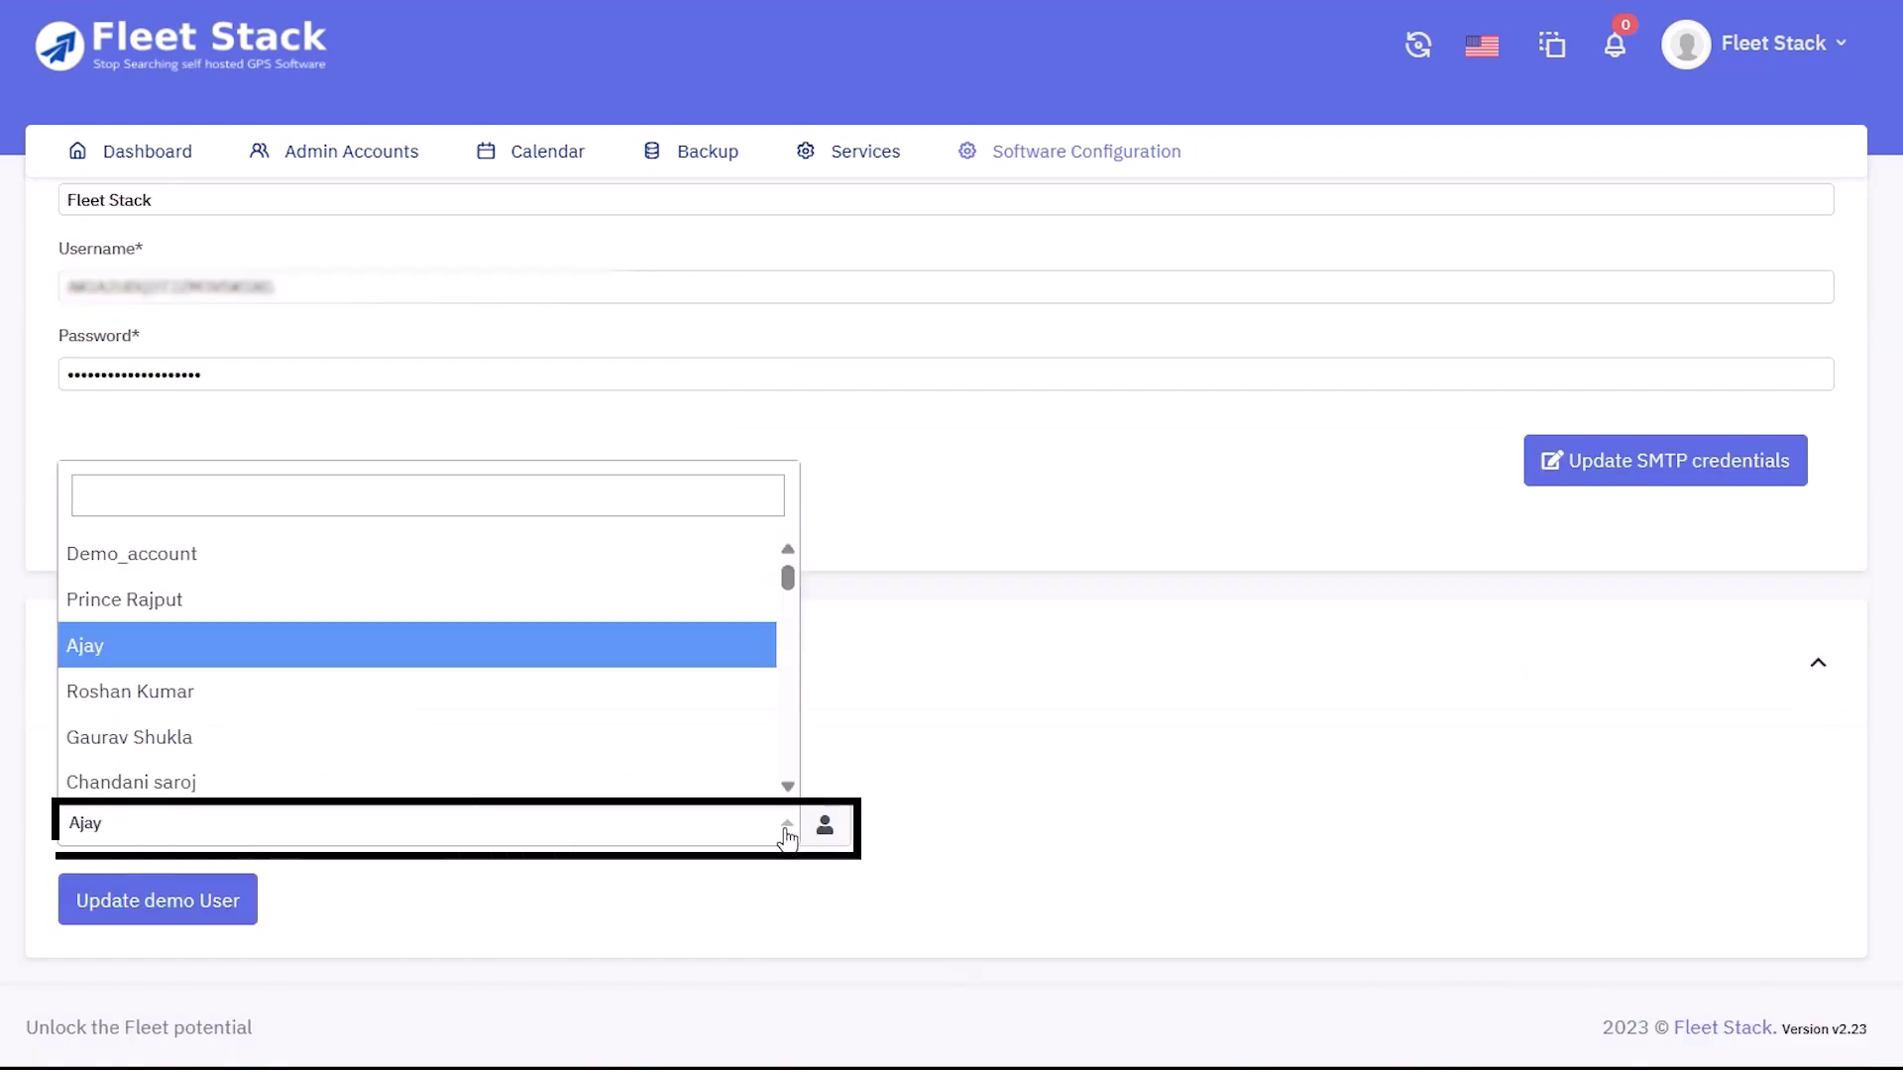
click(786, 833)
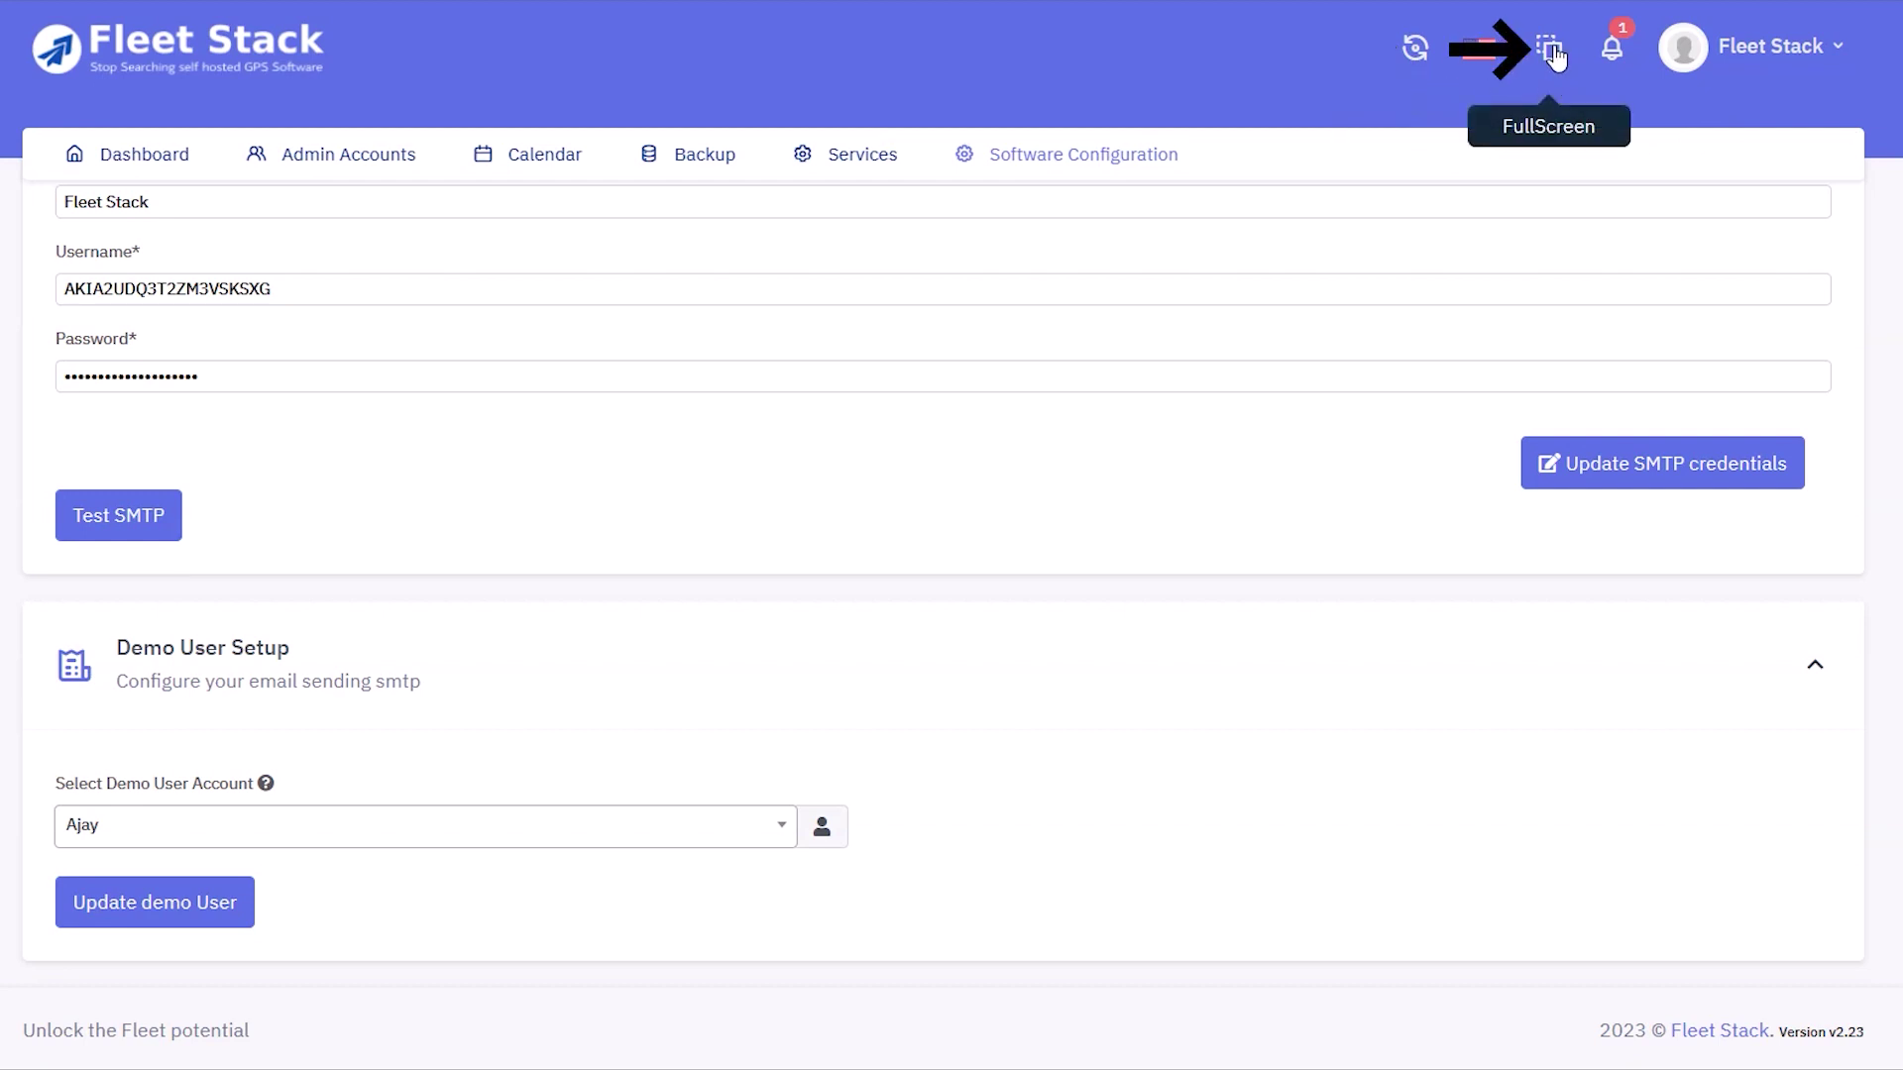
click(1481, 54)
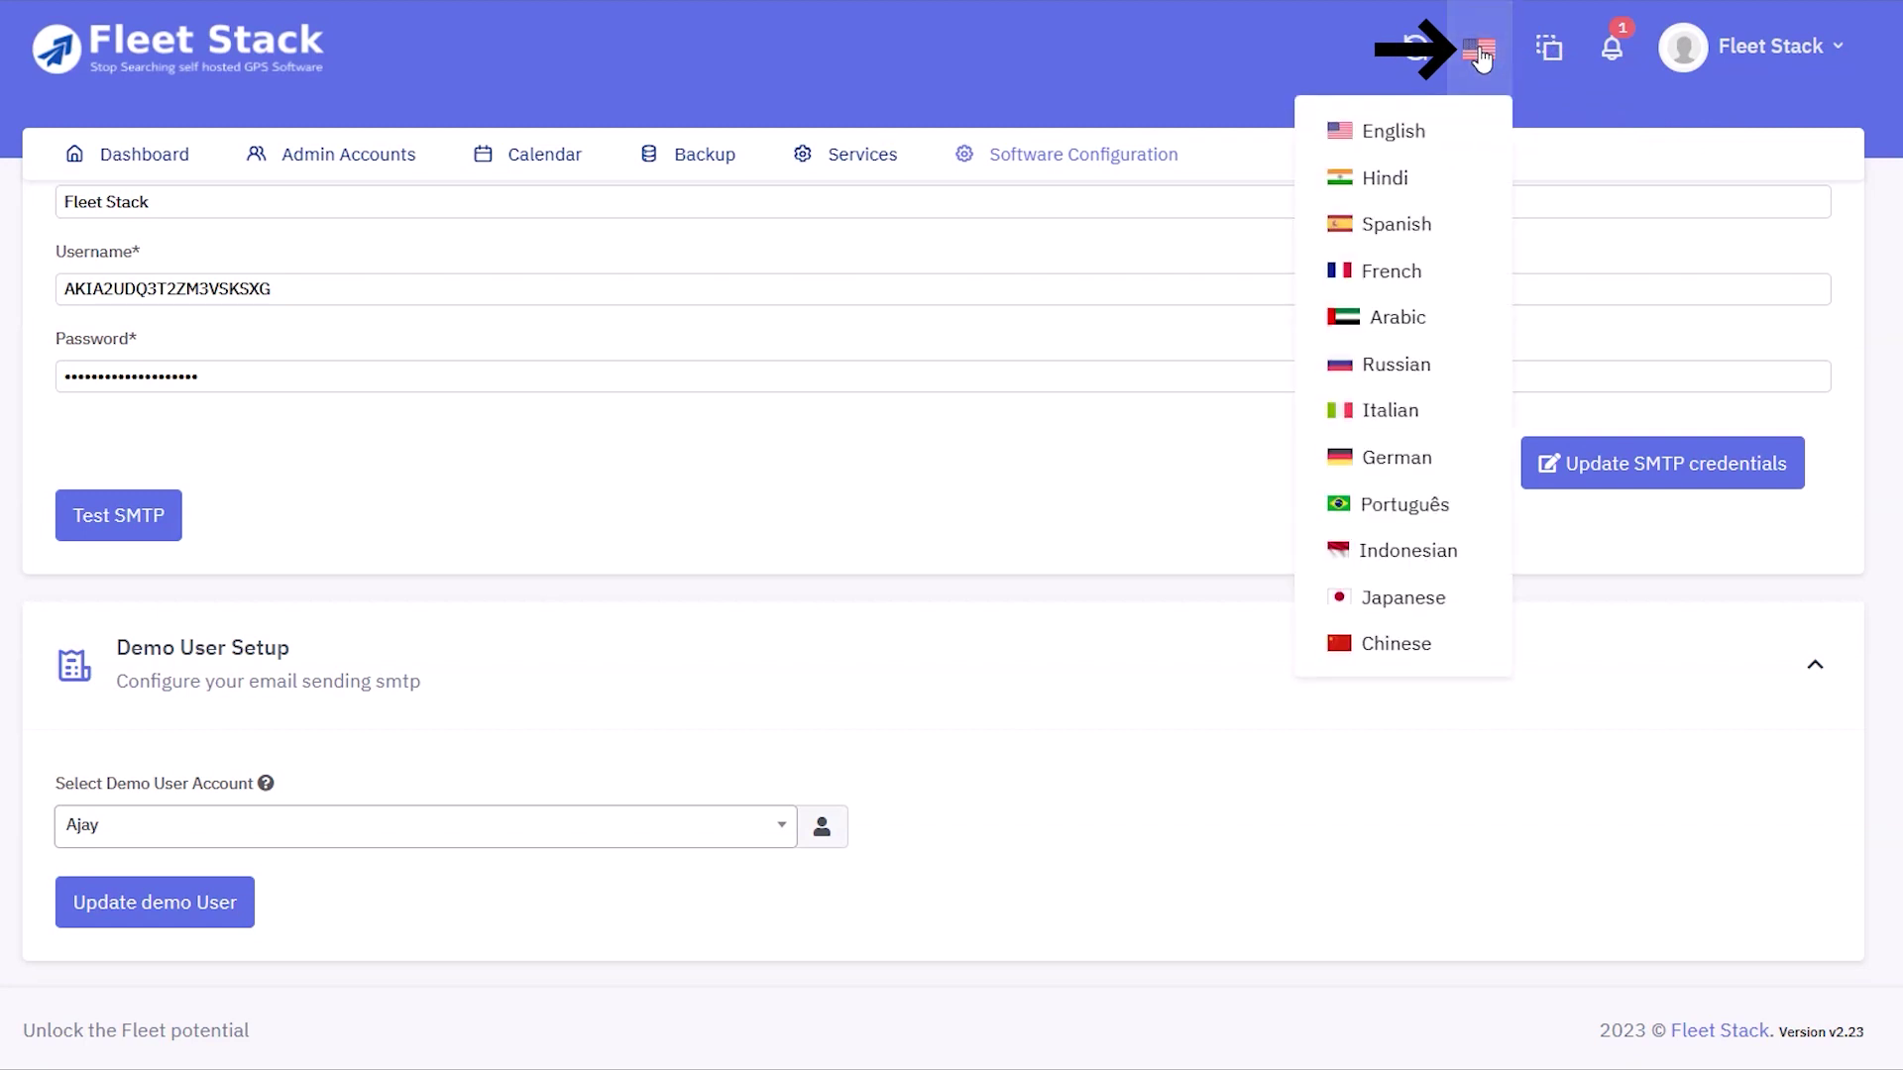